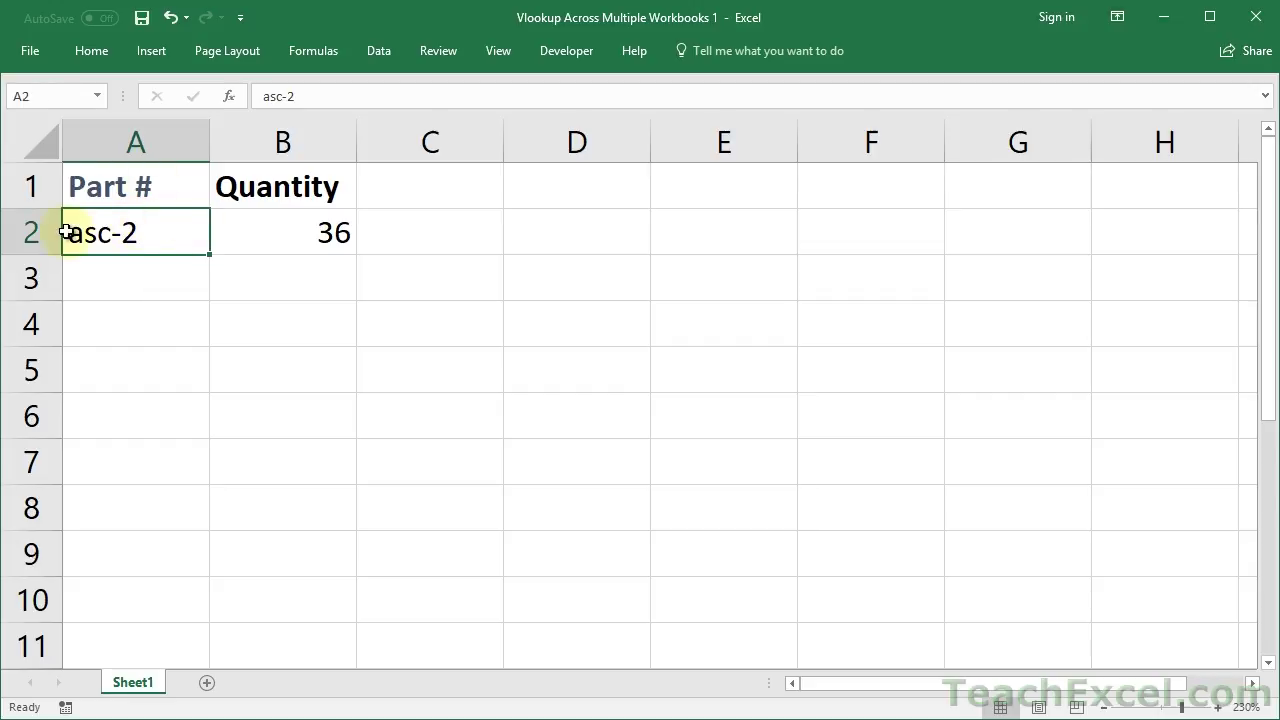
# Check B2's existing VLOOKUP, then bring the Vlookup Across Multiple Workbooks 2 window forward.
pyautogui.click(252, 247)
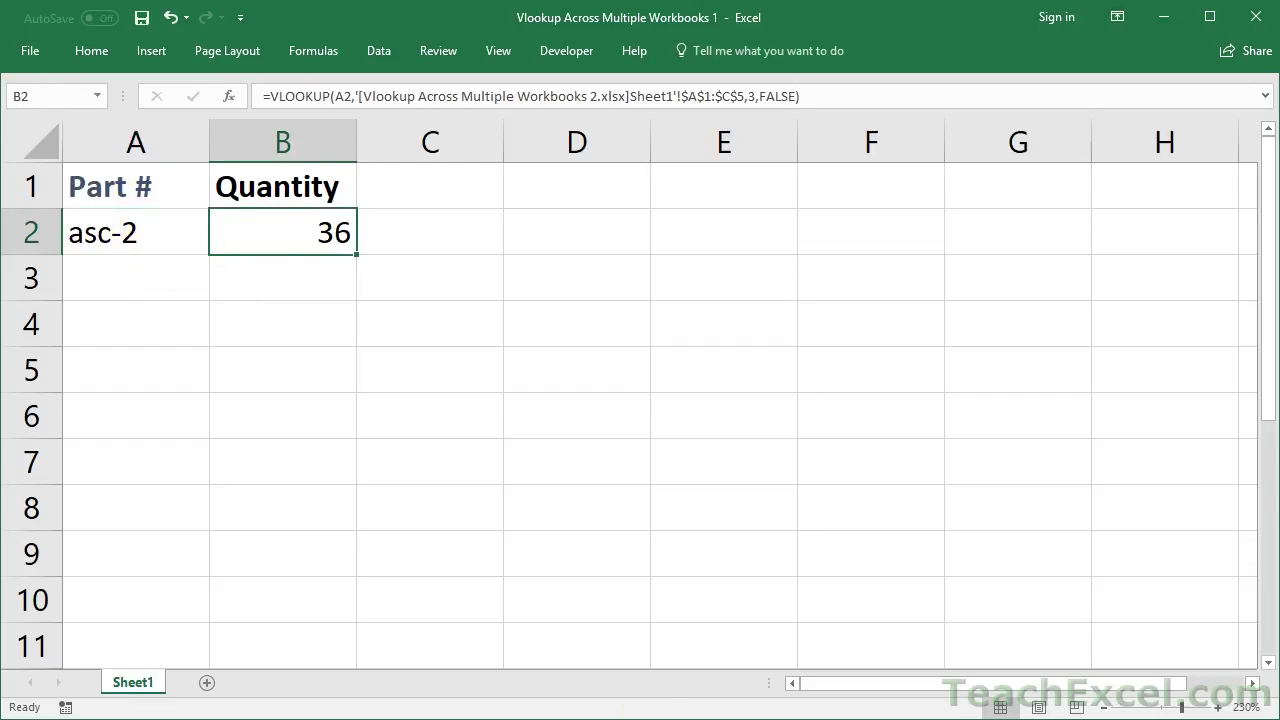
pyautogui.click(652, 715)
pyautogui.click(652, 715)
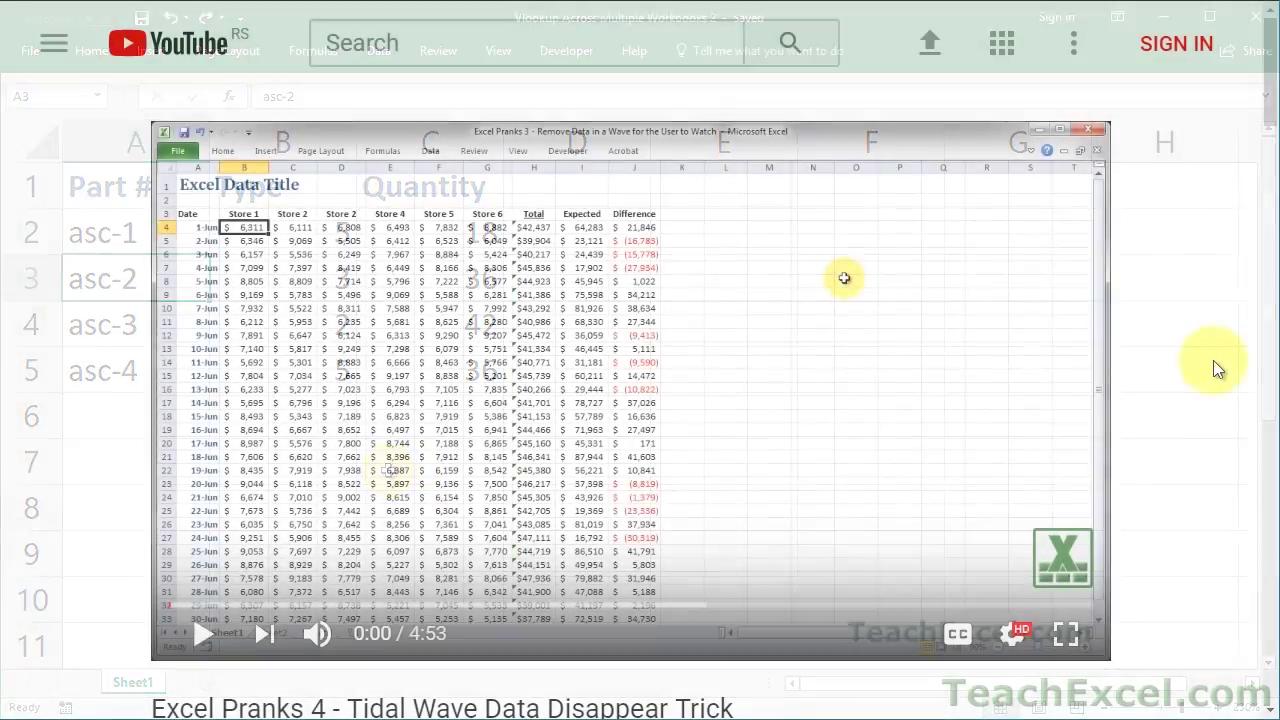
# Scroll the YouTube description and follow the teachexcel.com Vlookup Across Multiple Workbooks link.
pyautogui.scroll(-2, 1213, 360)
pyautogui.scroll(-4, 1213, 368)
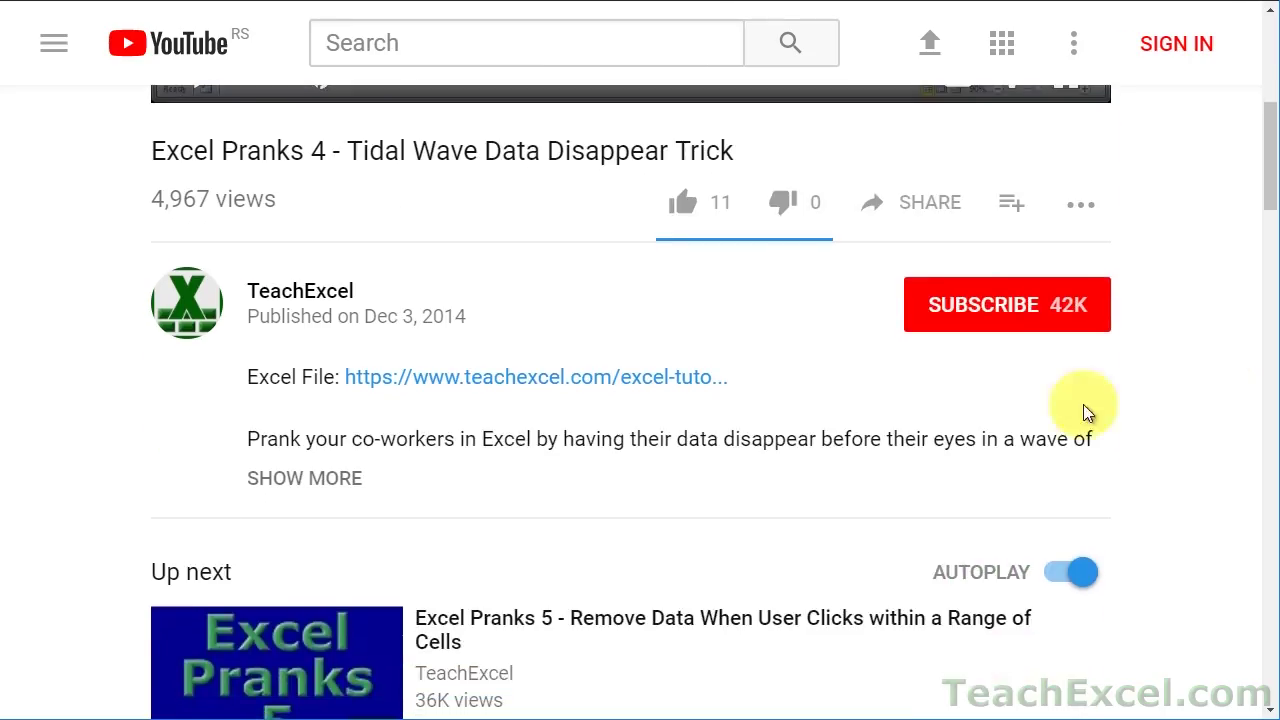
pyautogui.click(457, 391)
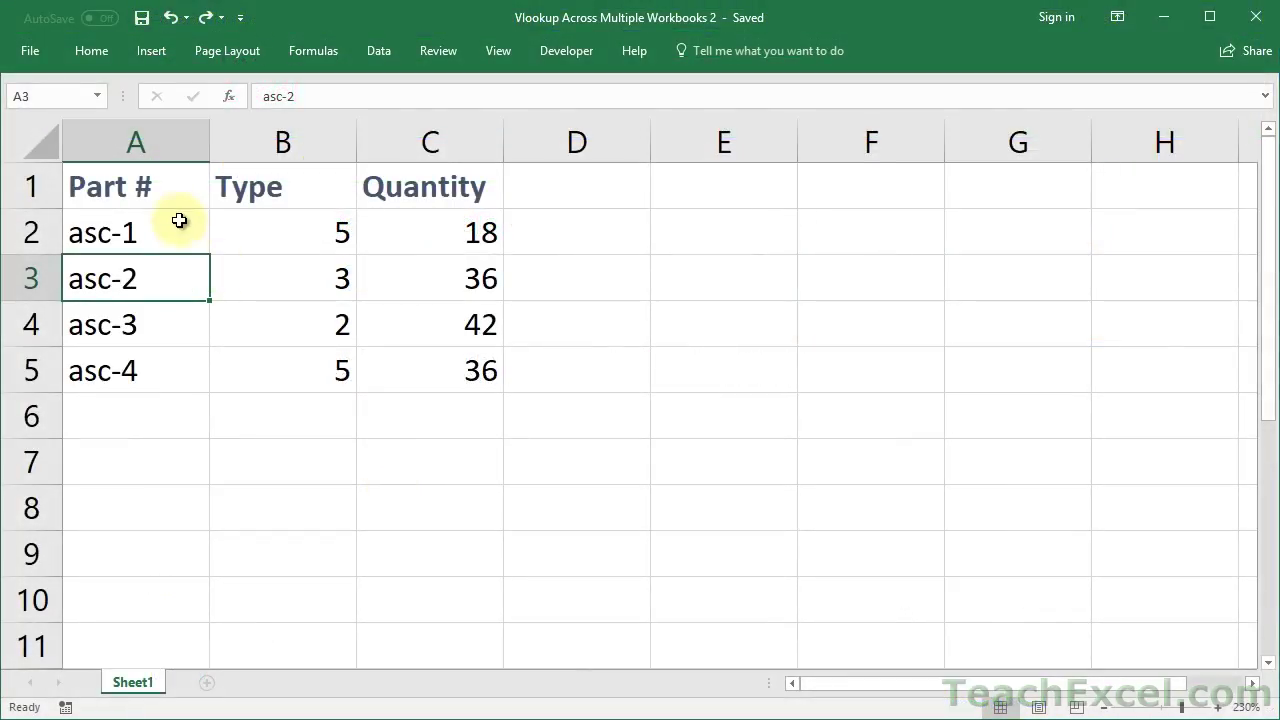
pyautogui.moveTo(163, 186); pyautogui.dragTo(413, 376)
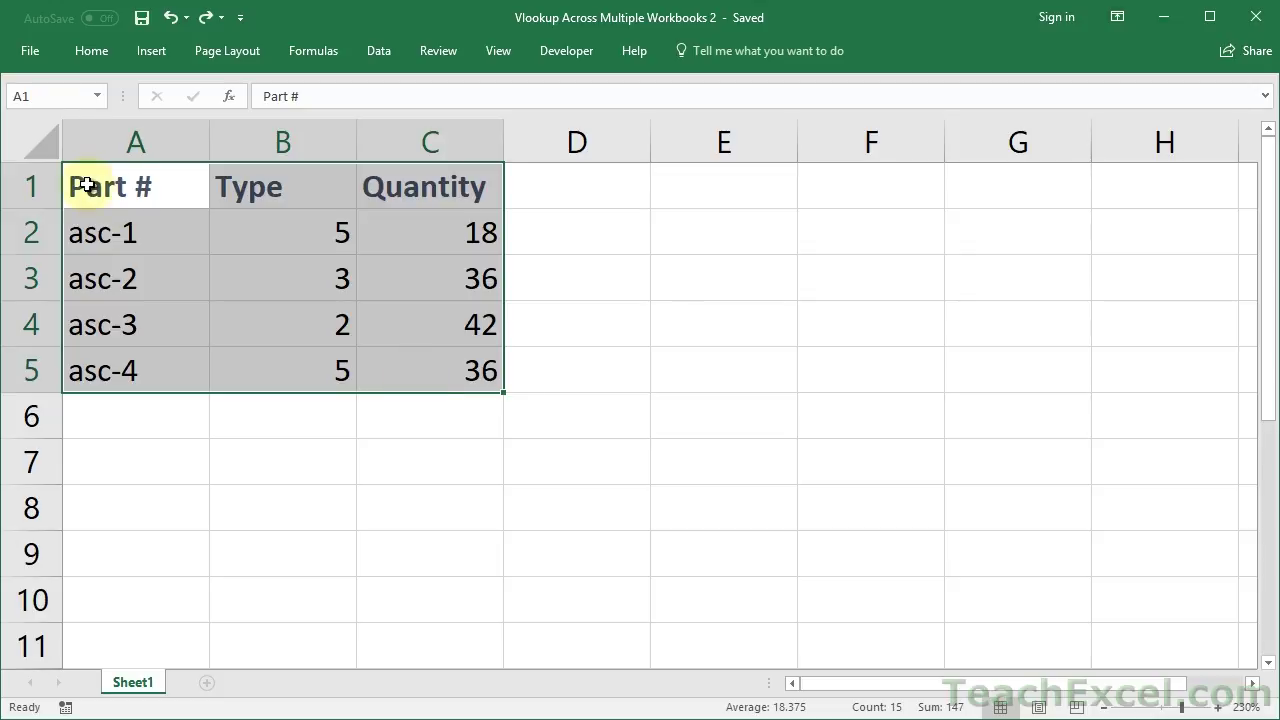
pyautogui.click(100, 213)
pyautogui.press('Down')
pyautogui.press('Down')
pyautogui.press('Down')
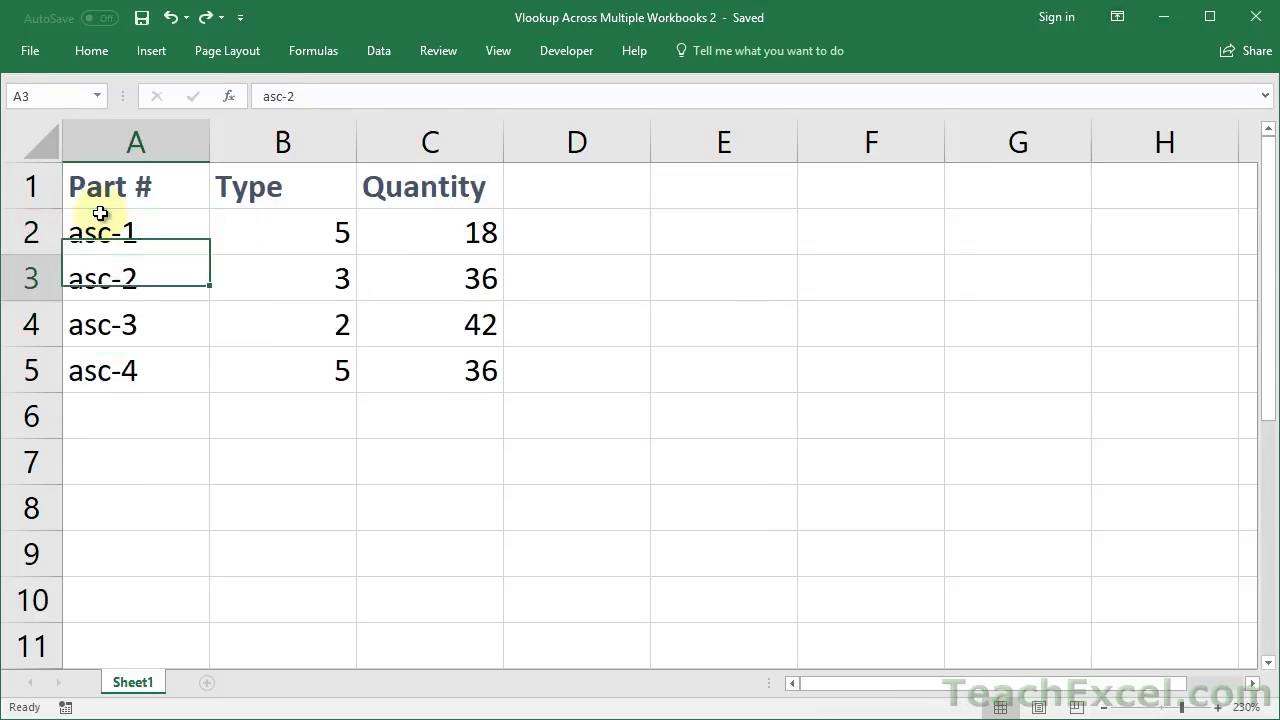
pyautogui.press('Up')
pyautogui.press('Up')
pyautogui.press('Up')
pyautogui.press('Up')
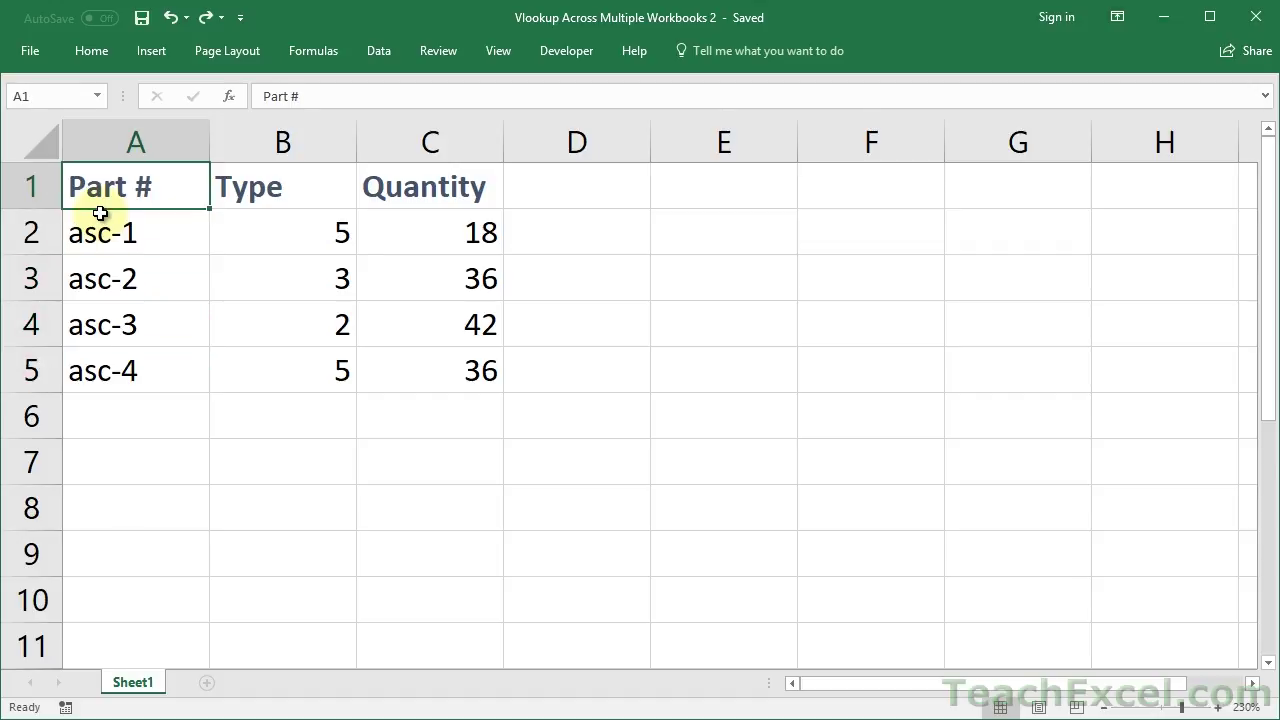
pyautogui.moveTo(100, 213); pyautogui.dragTo(101, 363)
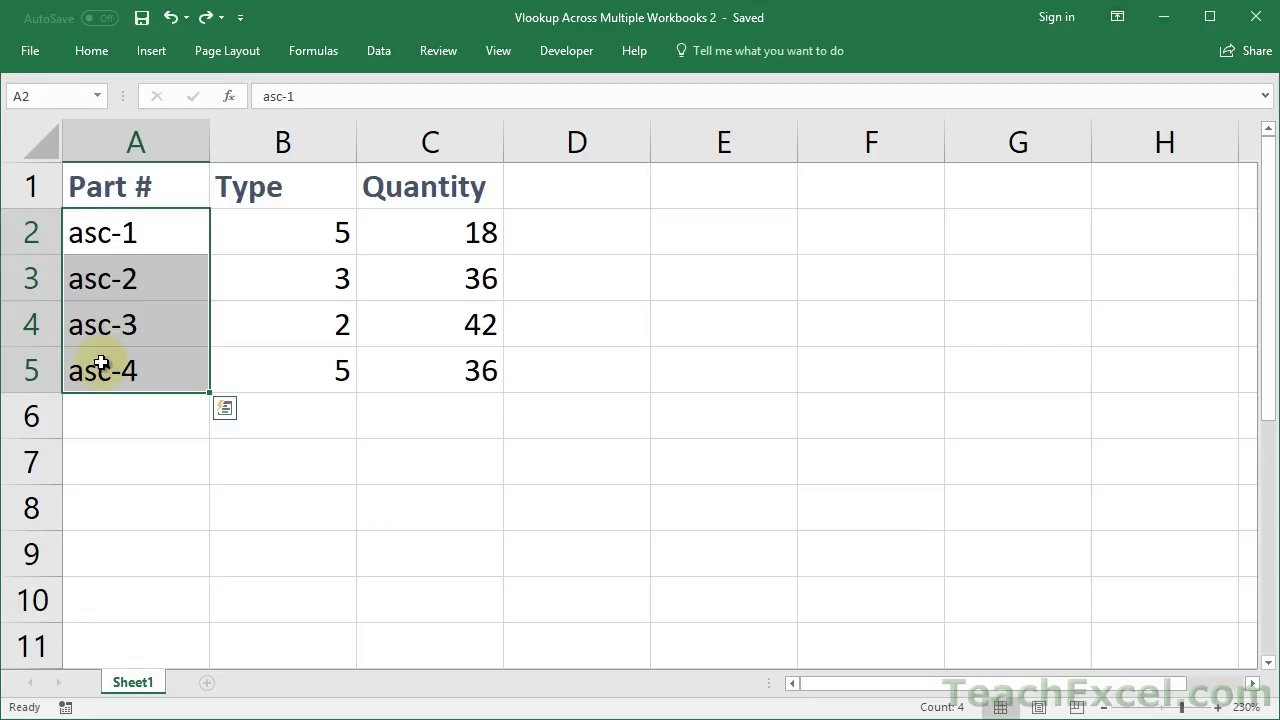
pyautogui.click(119, 236)
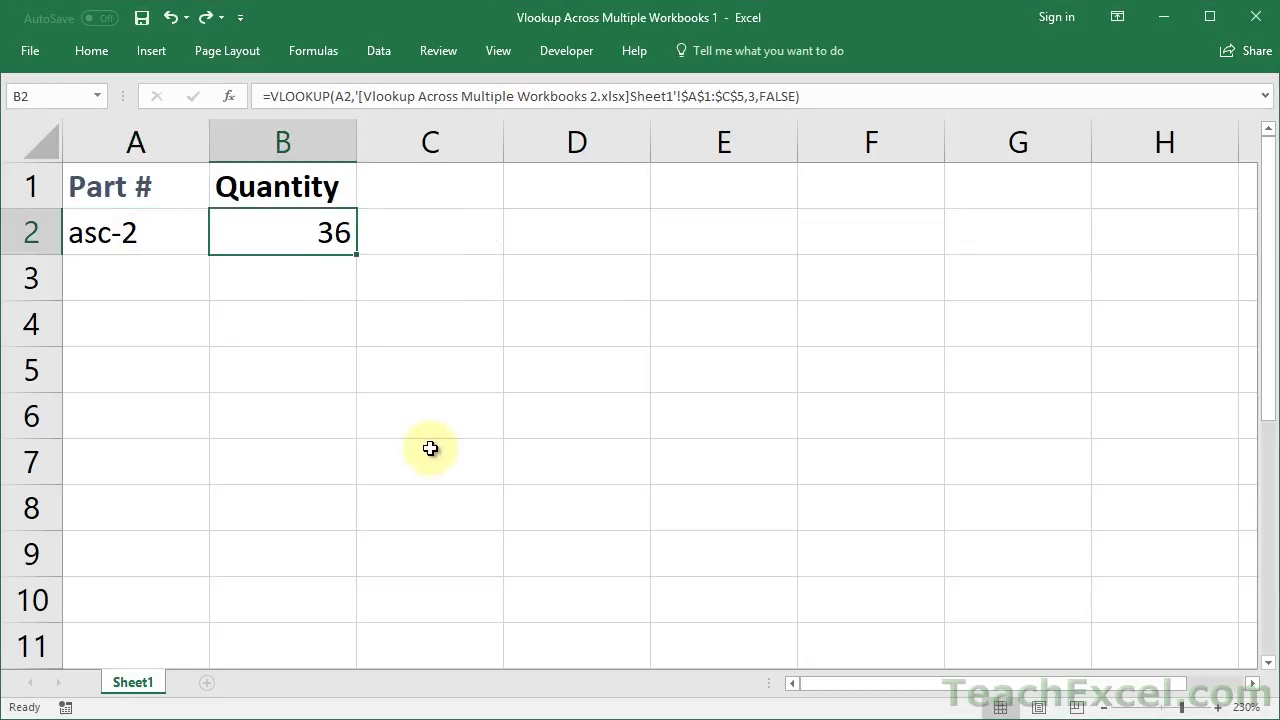
# Replace B2's formula with =VLOOKUP(A2, and switch to workbook 2 to pick the table.
pyautogui.press('Delete')
pyautogui.write('=vl')
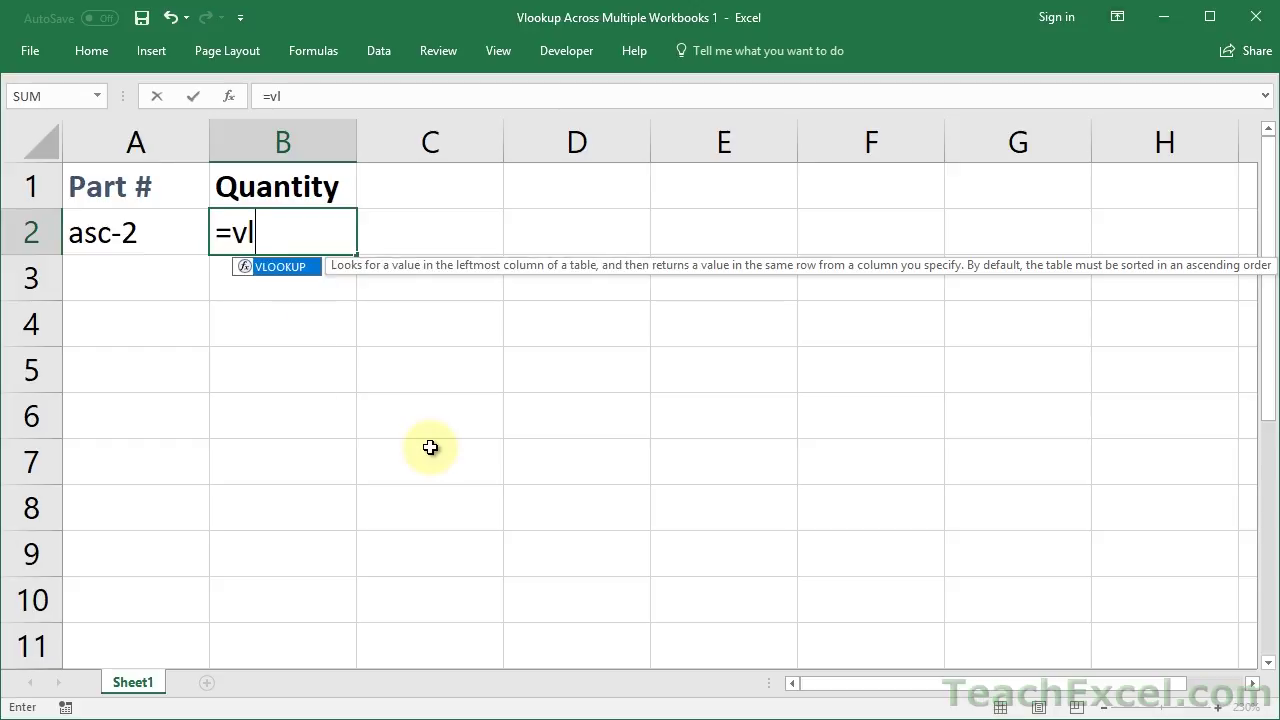
pyautogui.press('Tab')
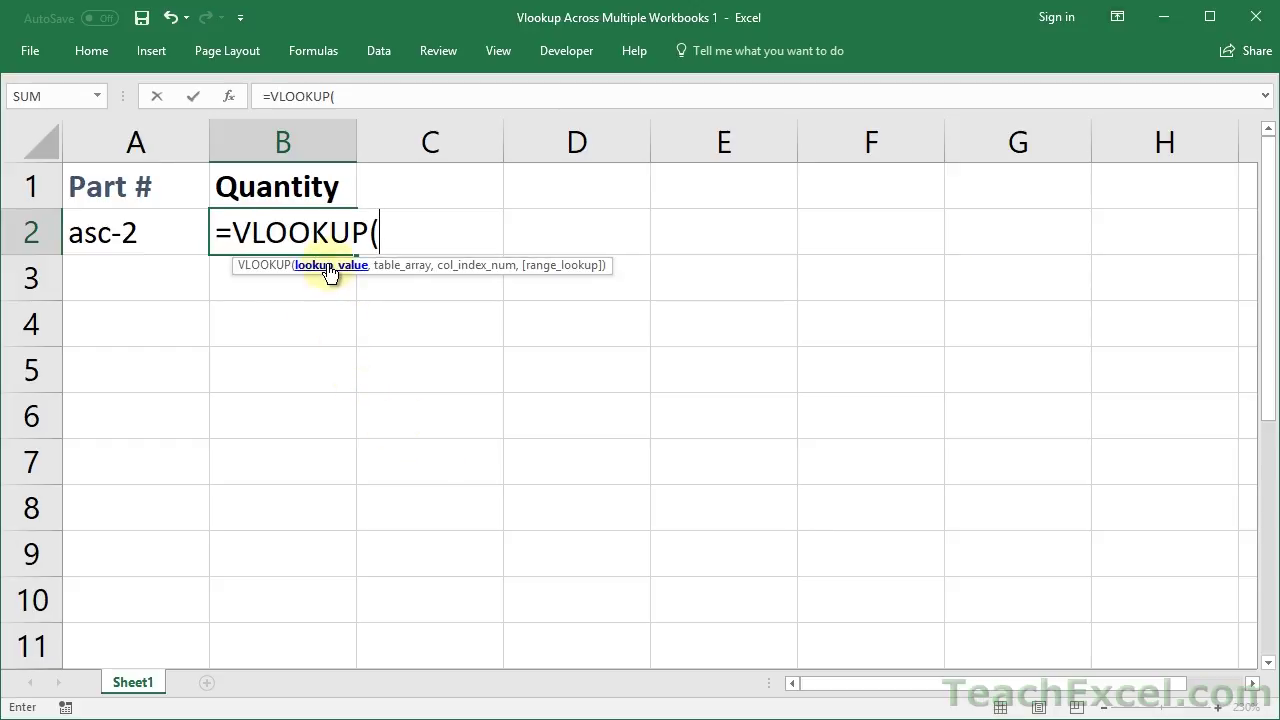
pyautogui.click(117, 227)
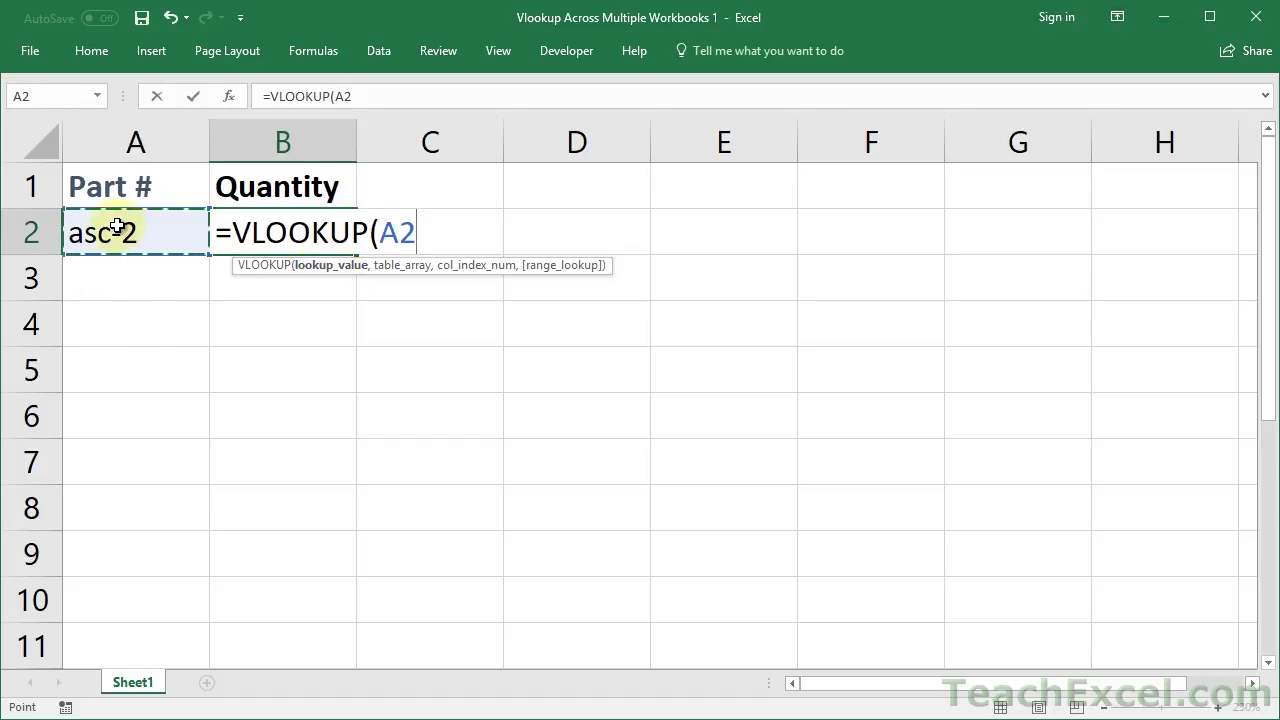
pyautogui.write(',')
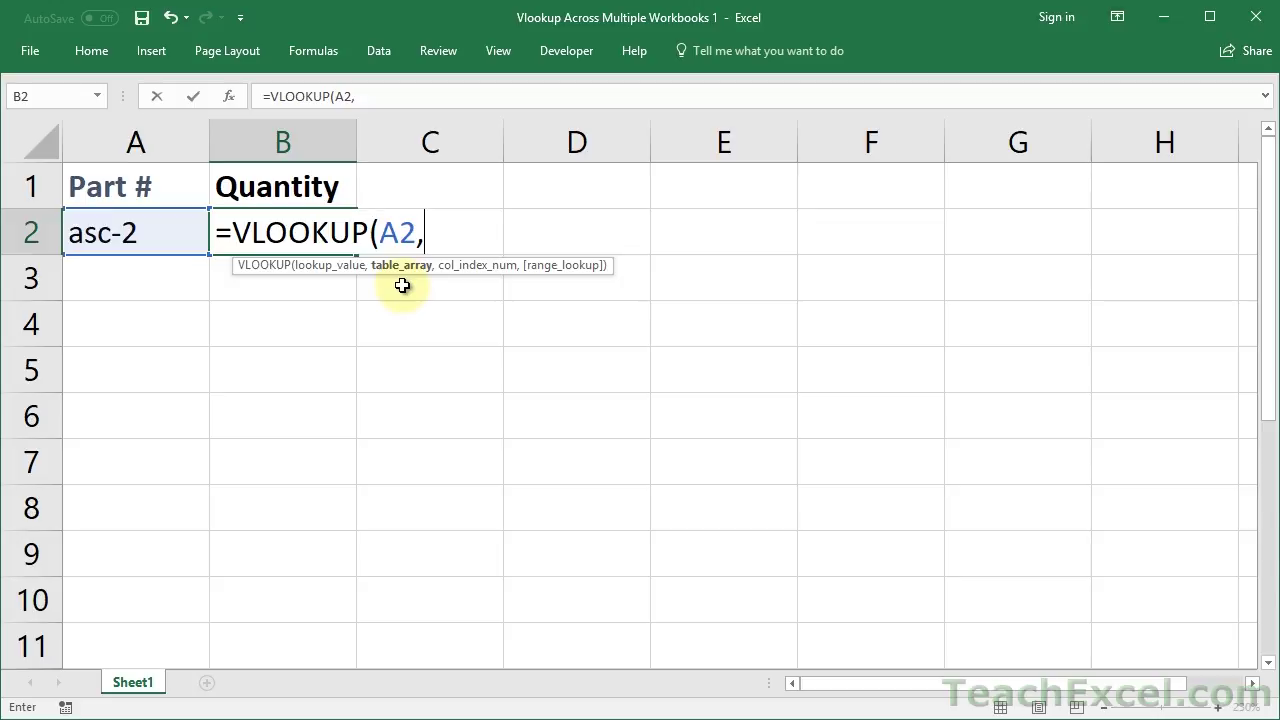
pyautogui.hotkey('ctrl', 'Tab')
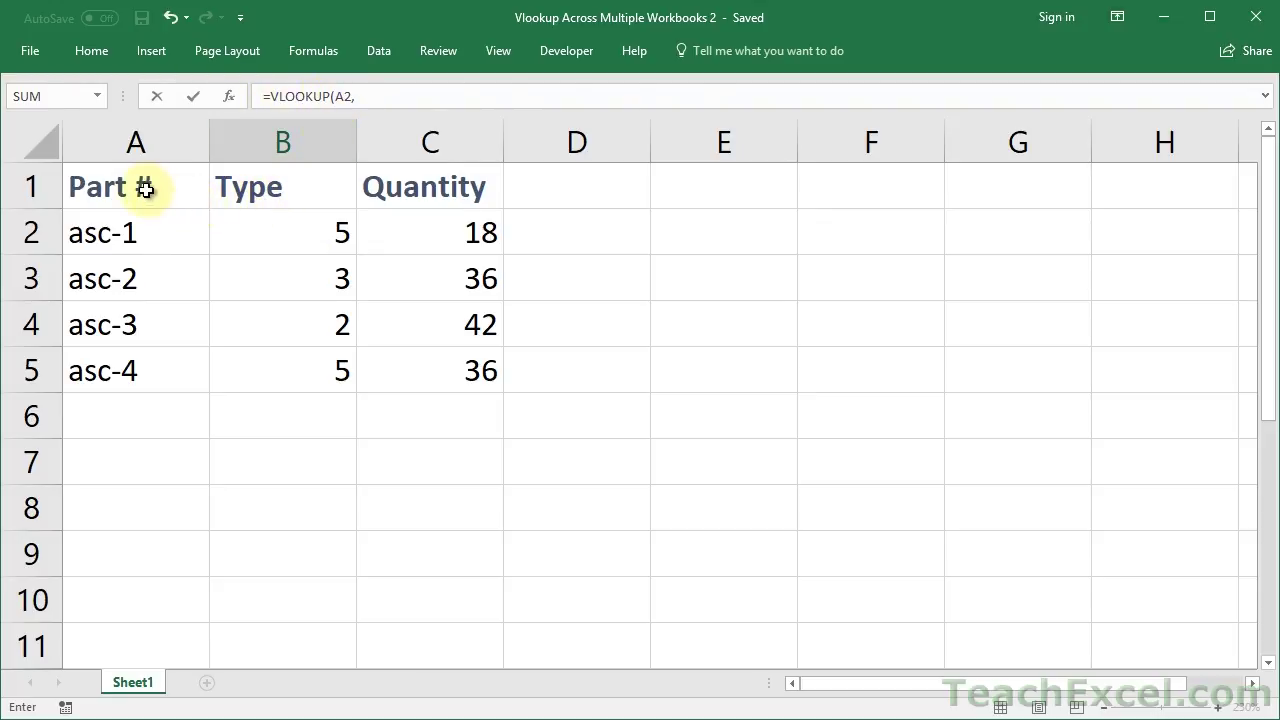
# Use workbook 2's A1:C5 as the table, with column 3 and FALSE, and commit the formula.
pyautogui.moveTo(146, 189); pyautogui.dragTo(411, 376)
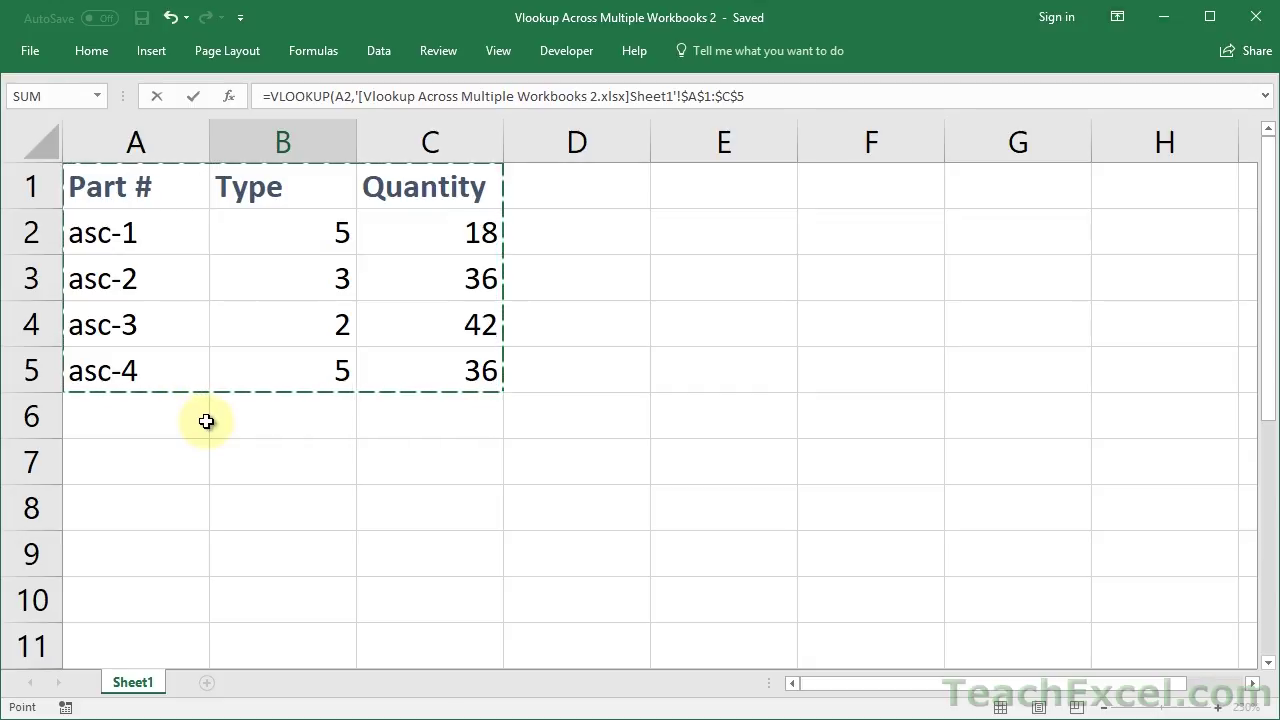
pyautogui.write(',')
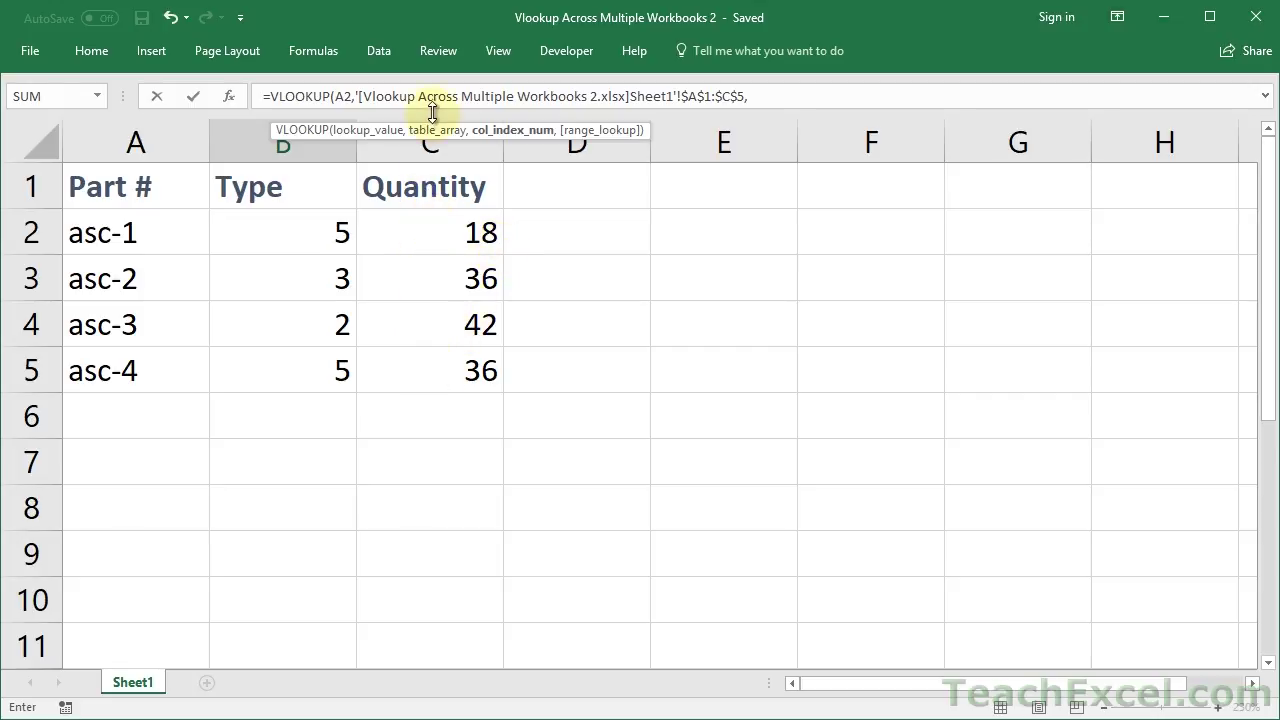
pyautogui.write('3')
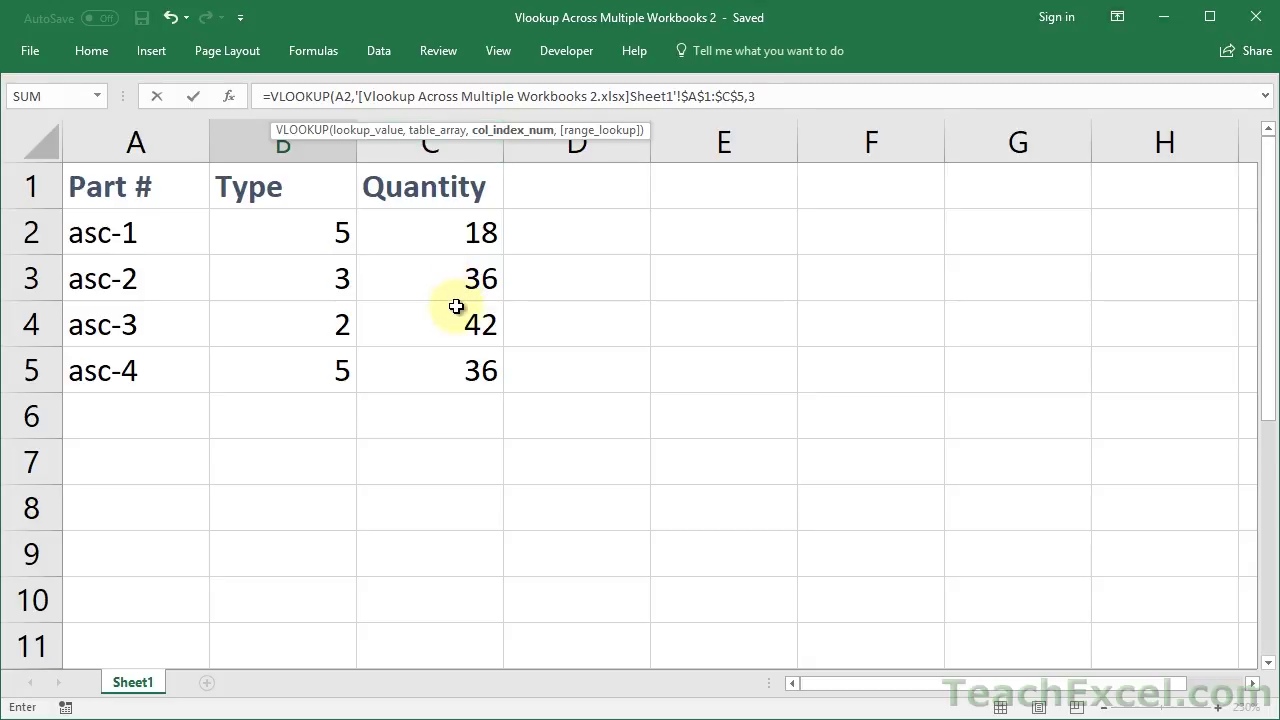
pyautogui.write(',')
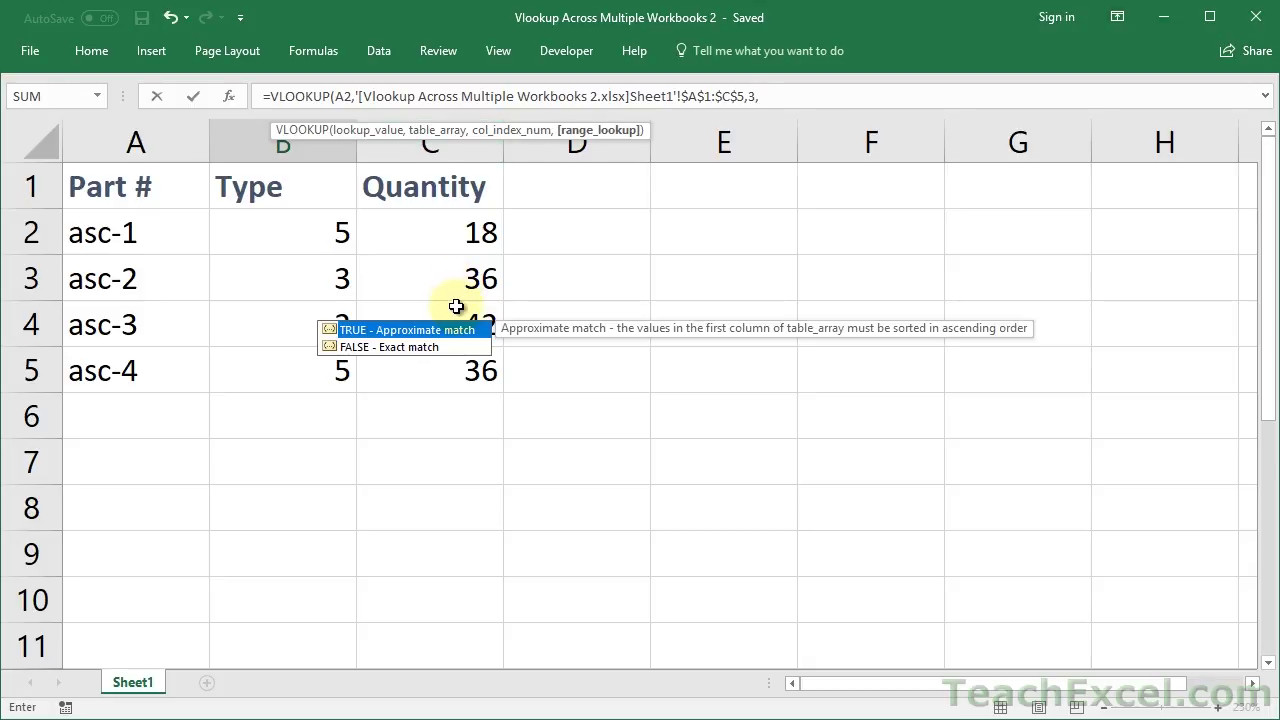
pyautogui.write('false')
pyautogui.press('Return')
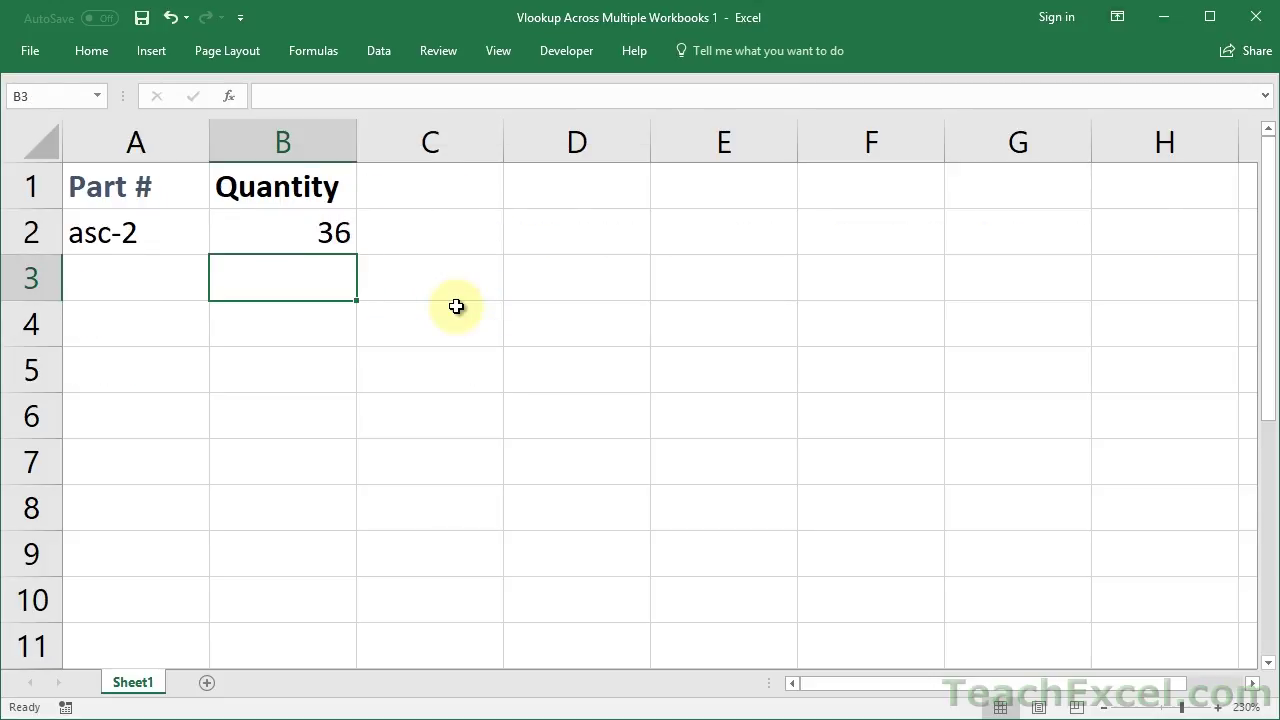
# Change the part number in A2 to asc-1 so B2 returns Quantity 18.
pyautogui.click(266, 231)
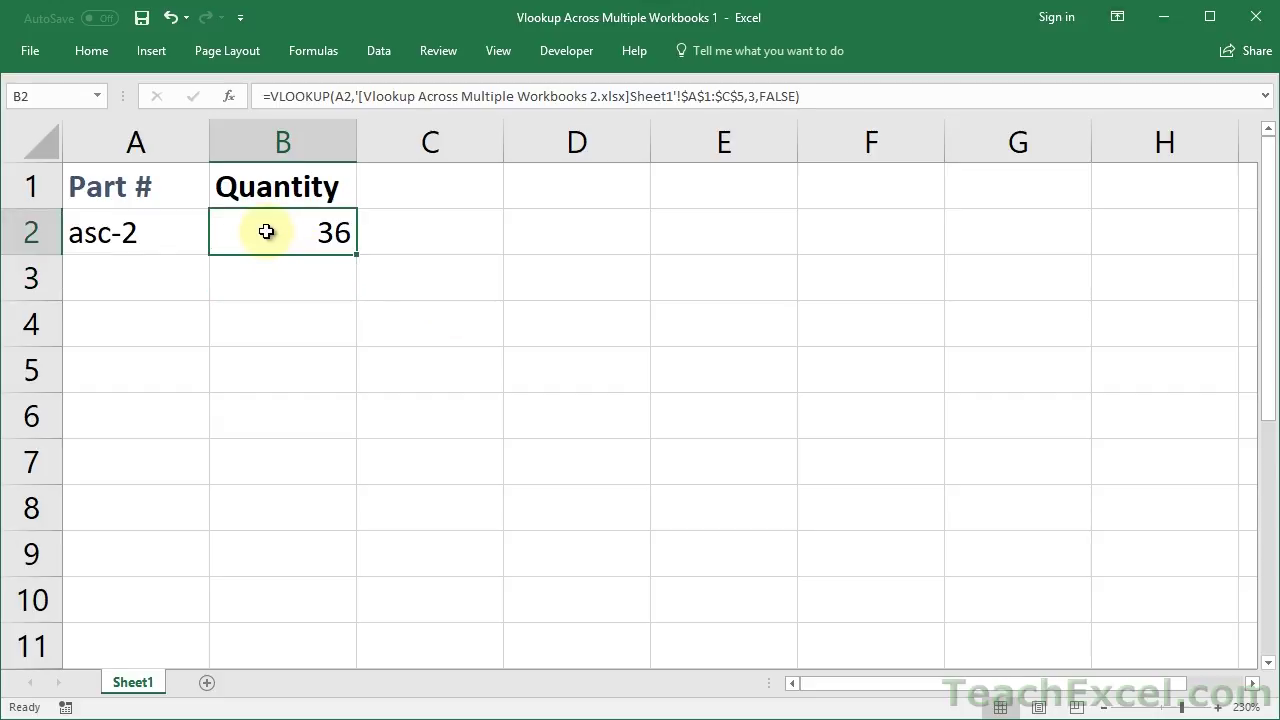
pyautogui.doubleClick(166, 220)
pyautogui.press('BackSpace')
pyautogui.write('1')
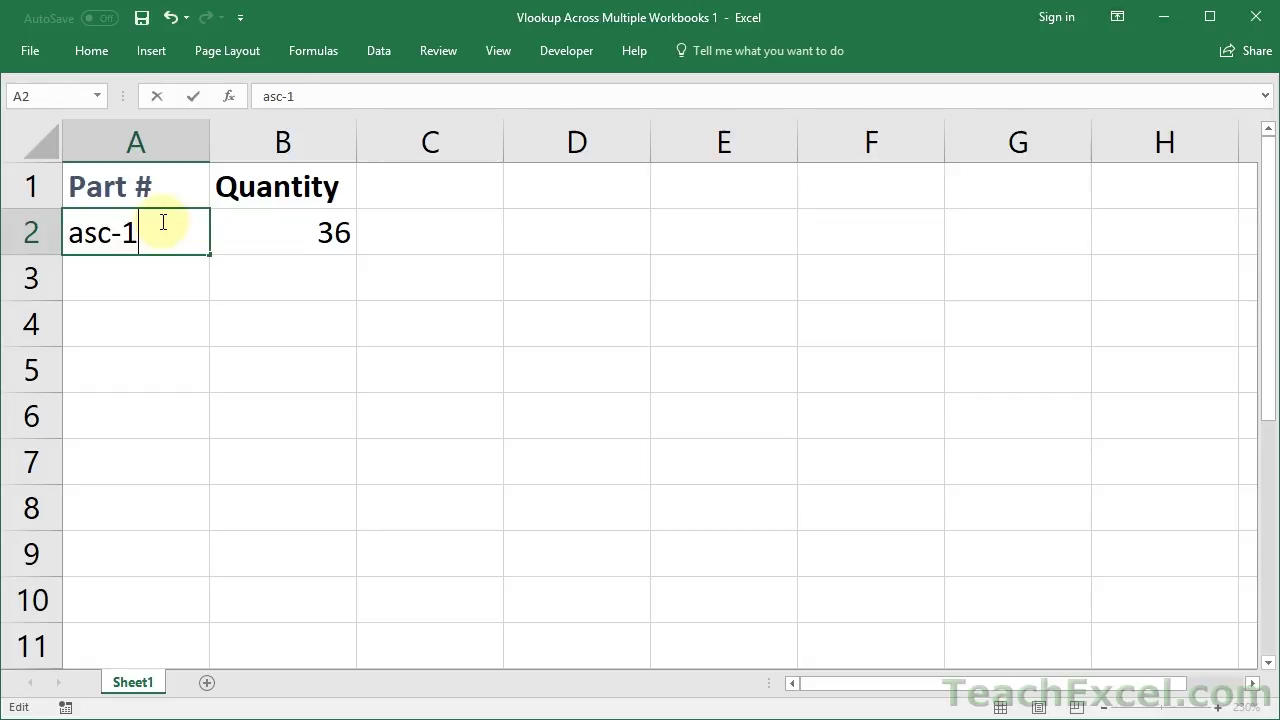
pyautogui.press('Return')
# Change A2 to asc-3 so the lookup returns 42.
pyautogui.doubleClick(161, 221)
pyautogui.press('BackSpace')
pyautogui.write('3')
pyautogui.press('Return')
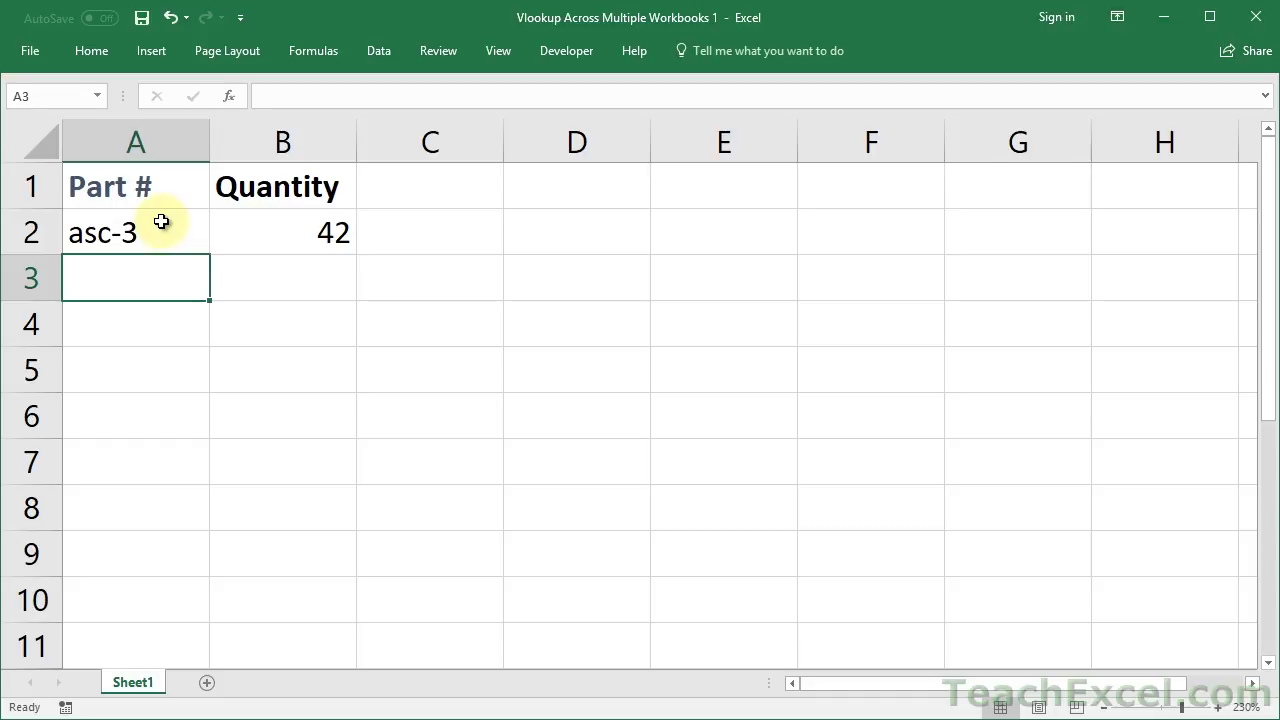
# Clear A2 to produce #N/A and copy B2's VLOOKUP formula text.
pyautogui.click(161, 221)
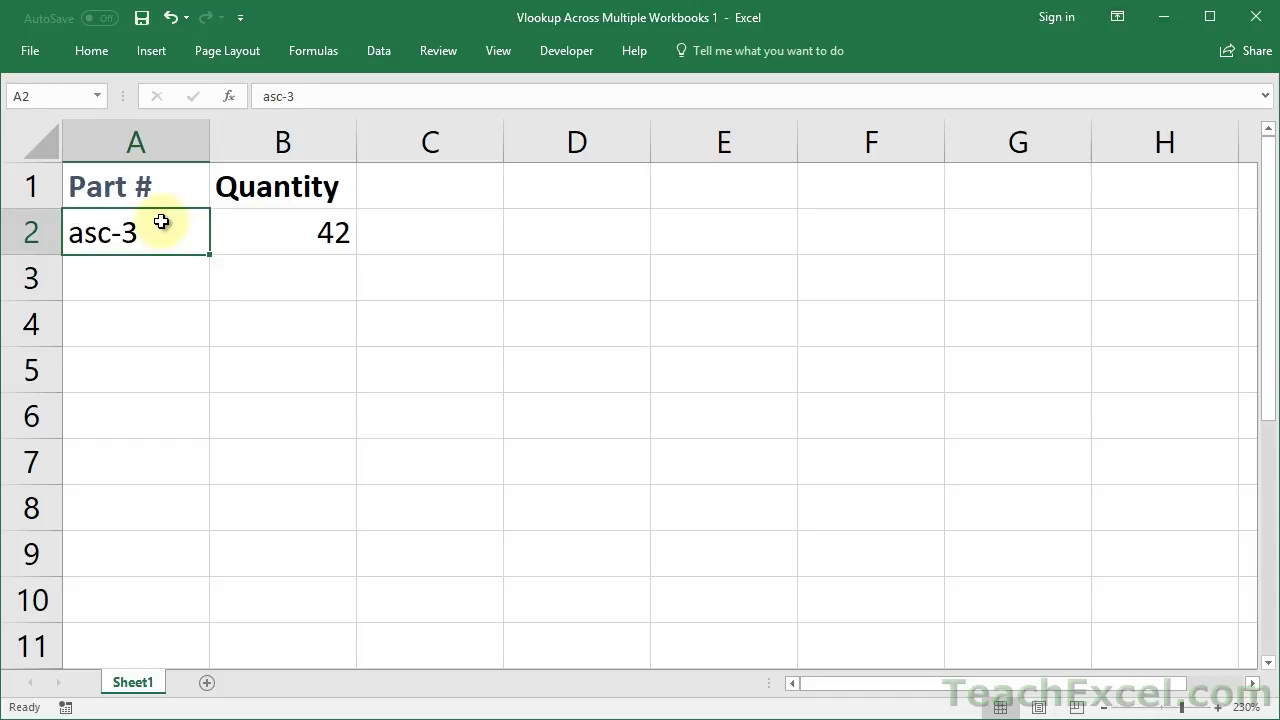
pyautogui.press('Delete')
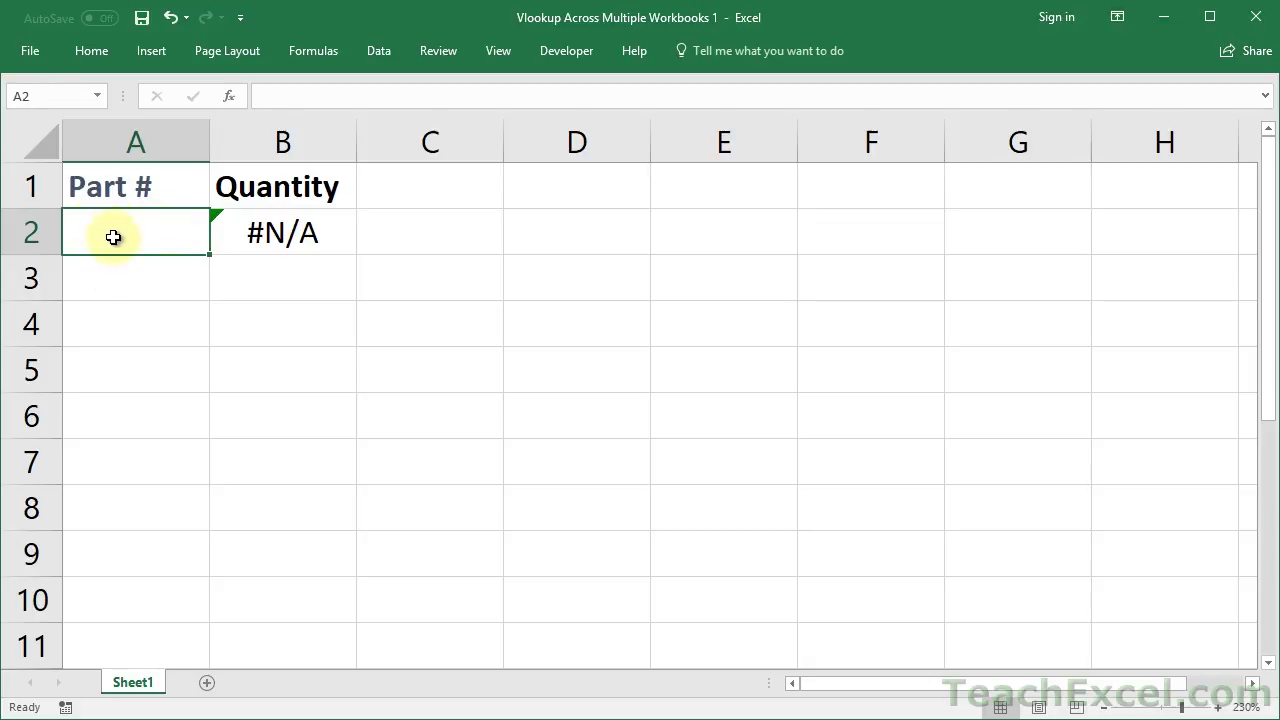
pyautogui.click(299, 239)
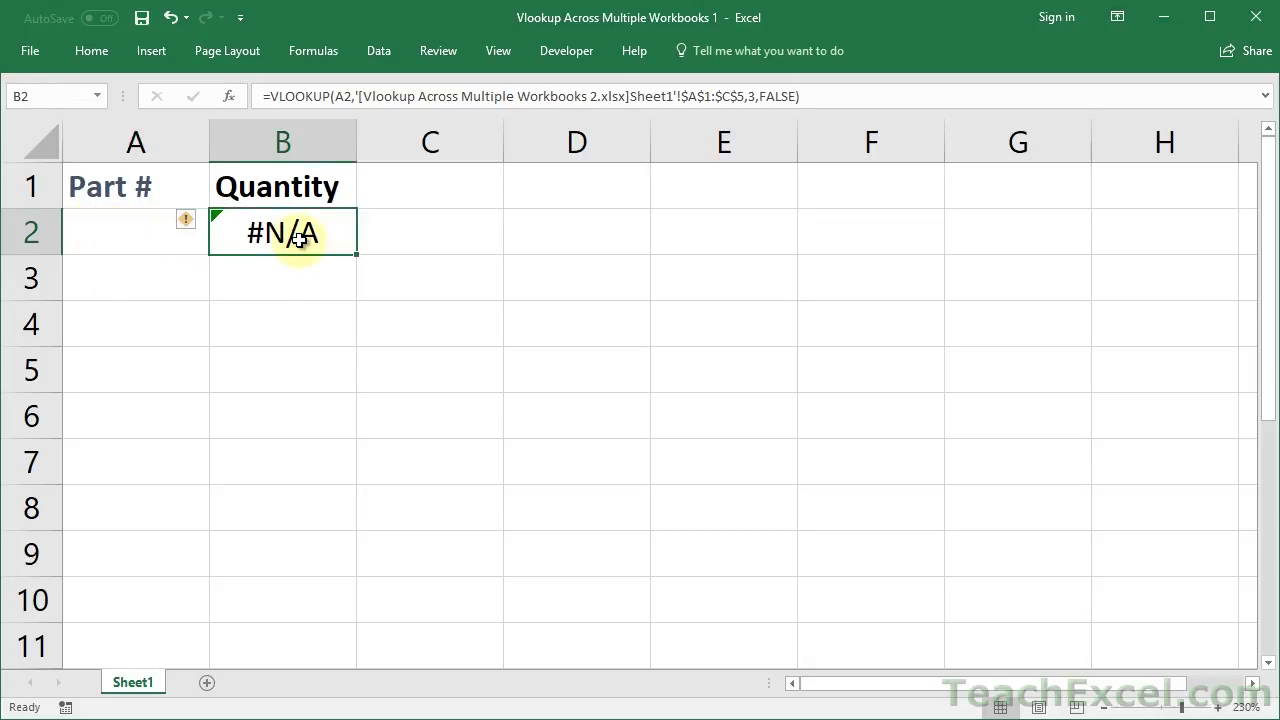
pyautogui.click(242, 292)
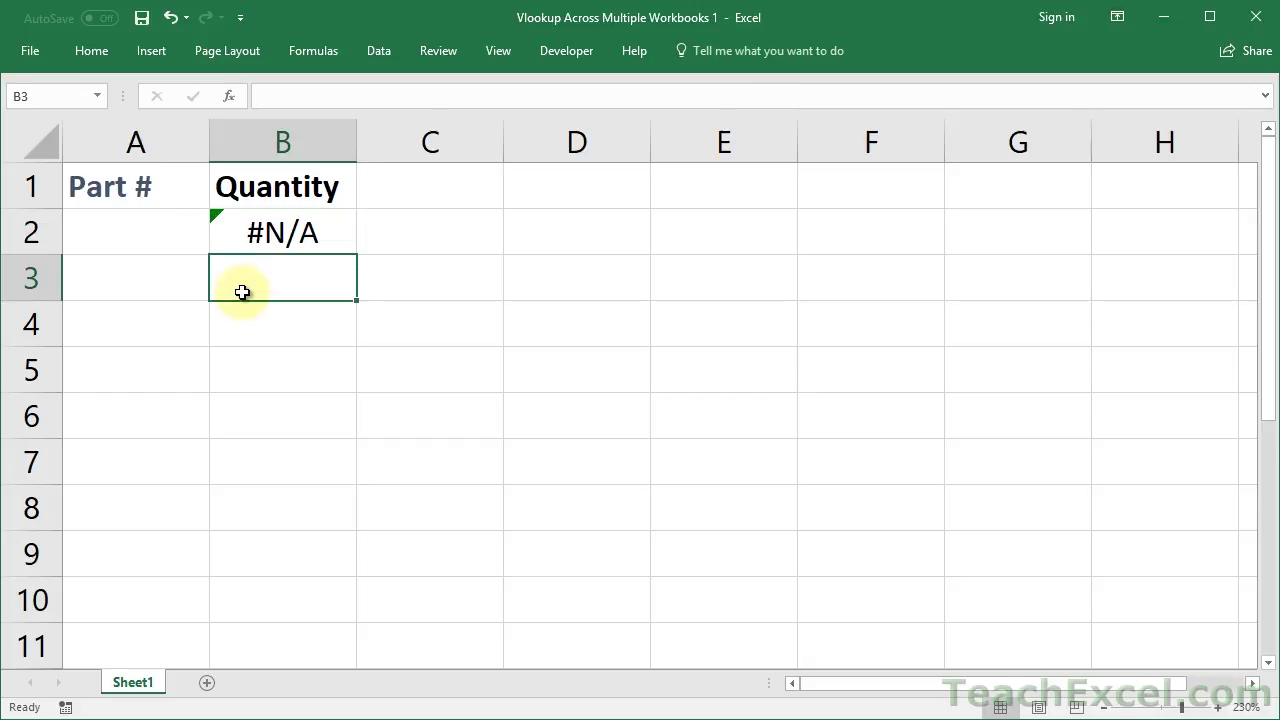
pyautogui.doubleClick(251, 233)
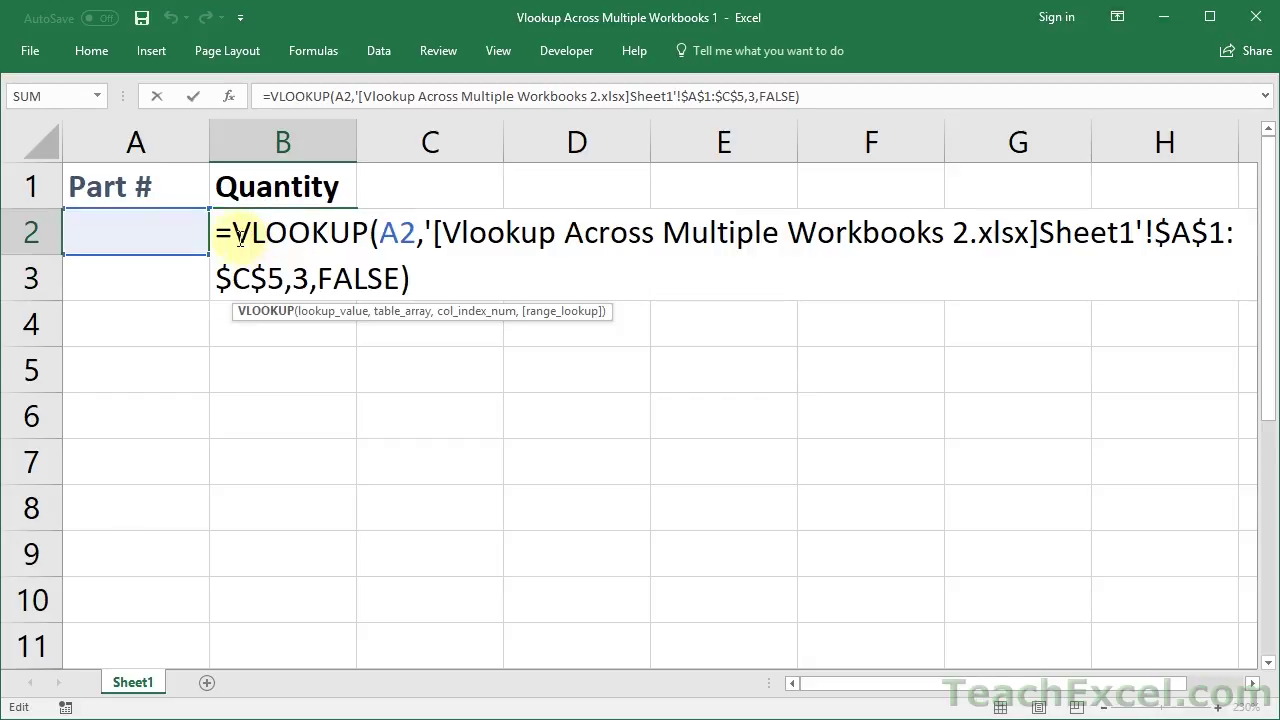
pyautogui.hotkey('ctrl', 'a')
pyautogui.hotkey('ctrl', 'c')
pyautogui.press('Escape')
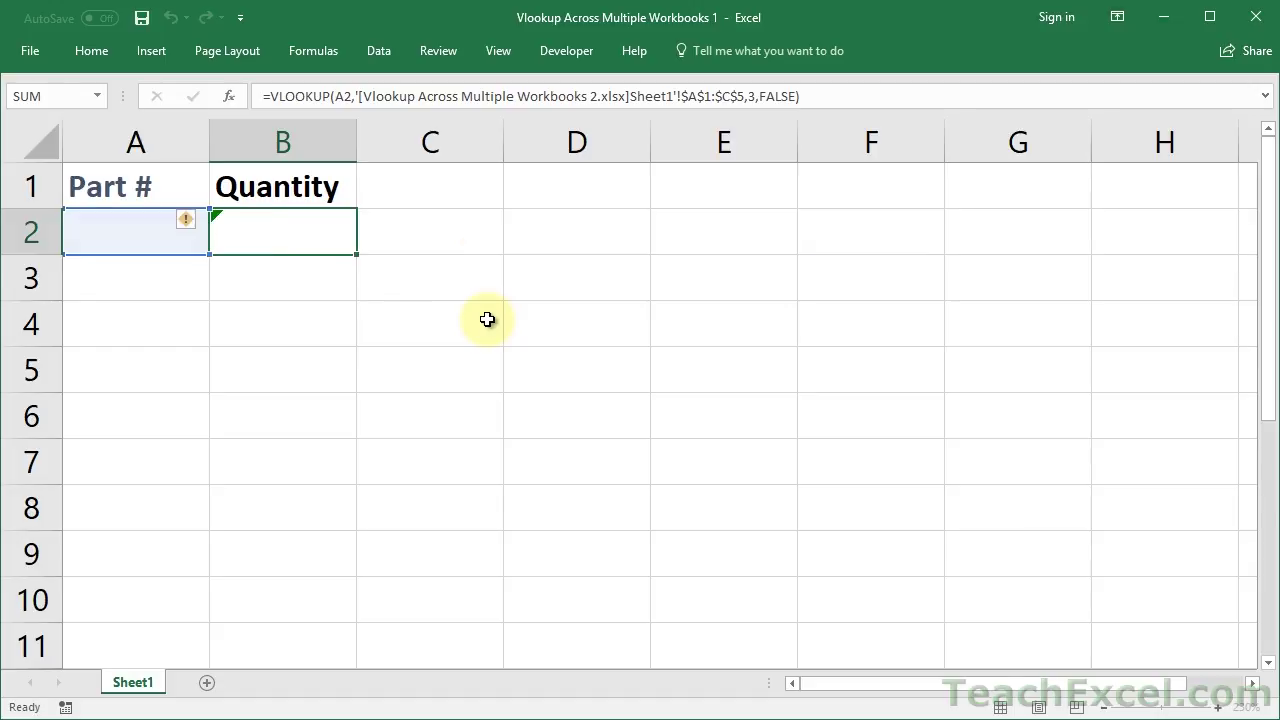
# In B3, enter =IFERROR wrapping the pasted VLOOKUP with "" as the fallback.
pyautogui.click(250, 274)
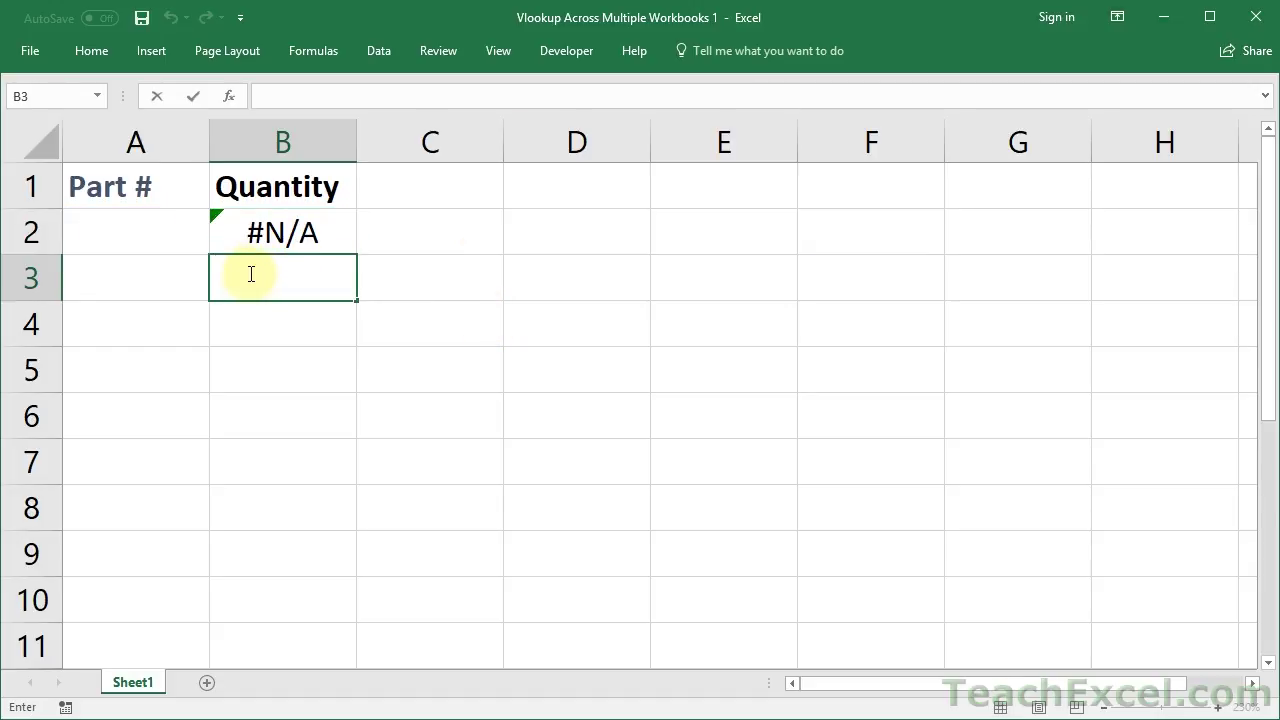
pyautogui.write('=ife')
pyautogui.press('Tab')
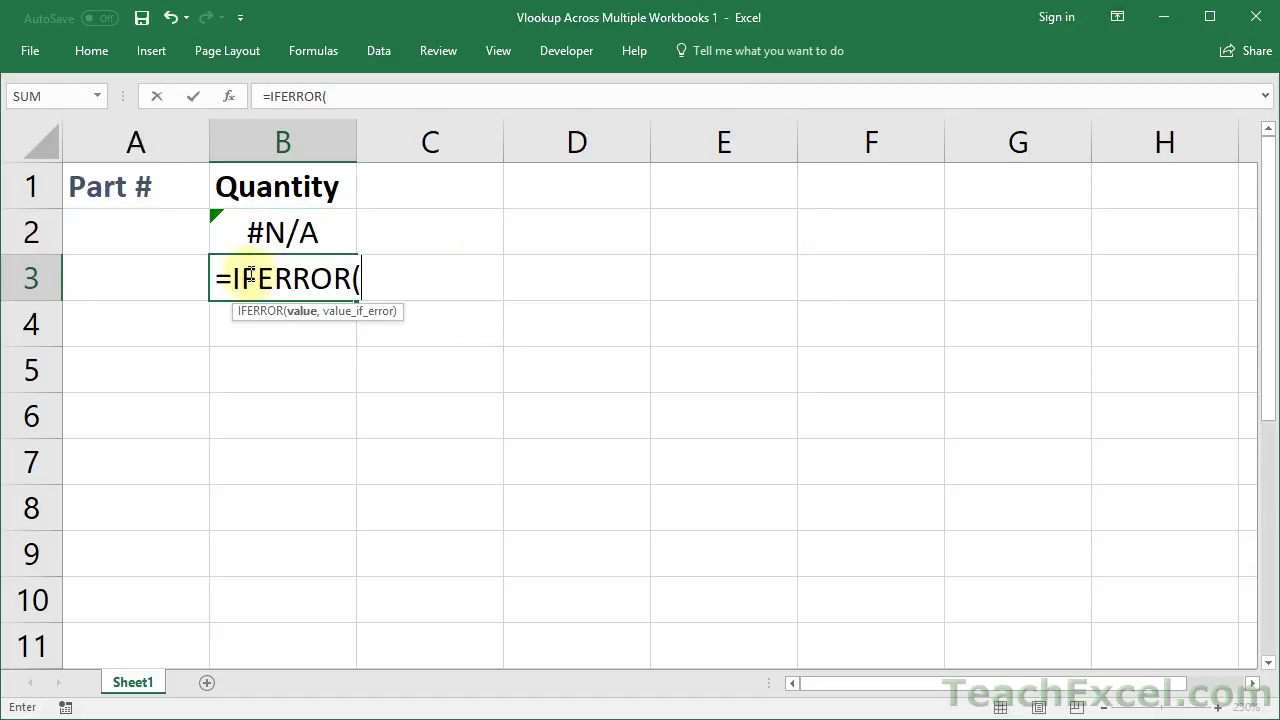
pyautogui.hotkey('ctrl', 'v')
pyautogui.write(',""')
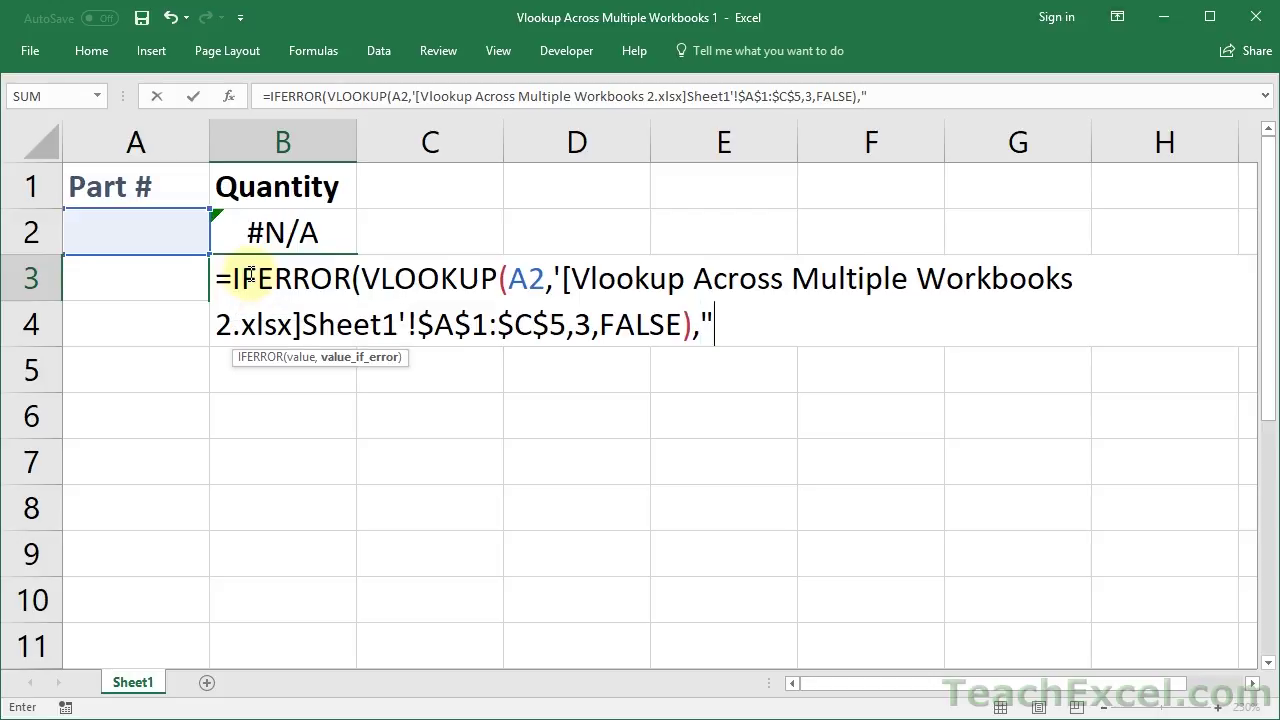
pyautogui.write(')')
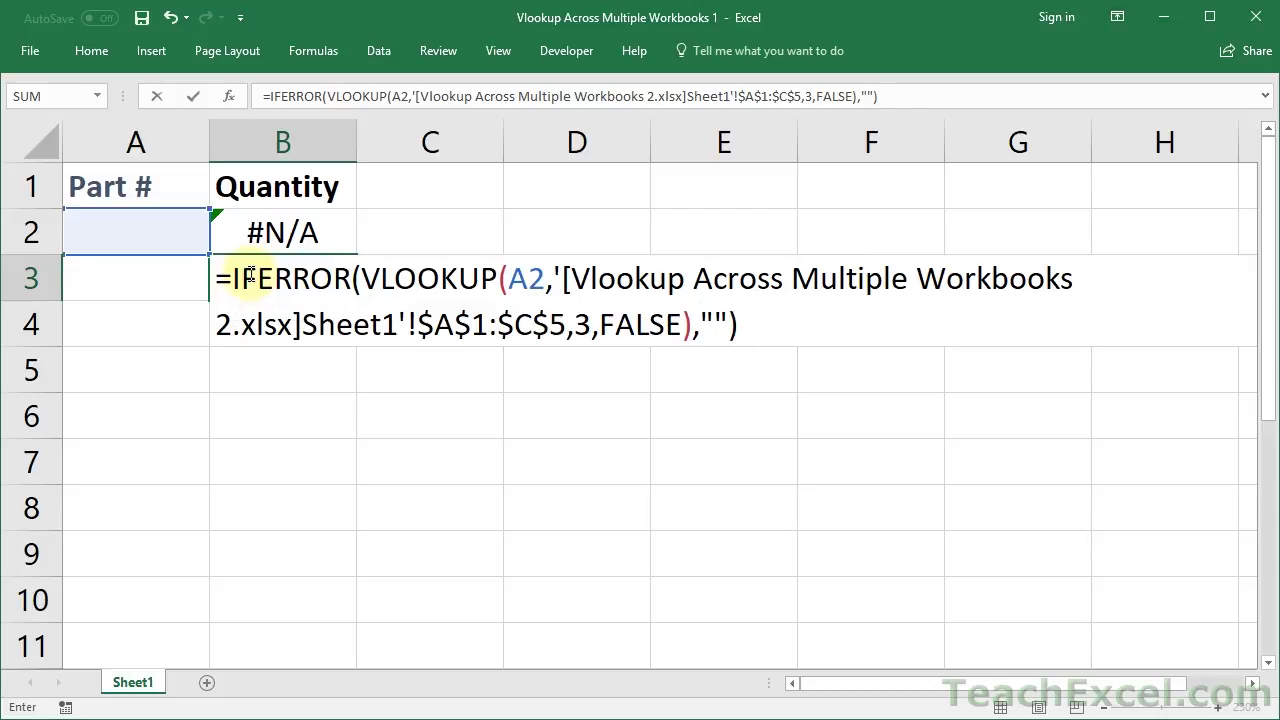
pyautogui.press('Return')
# Enter asc-1 in A2 so the lookups return 18.
pyautogui.click(150, 240)
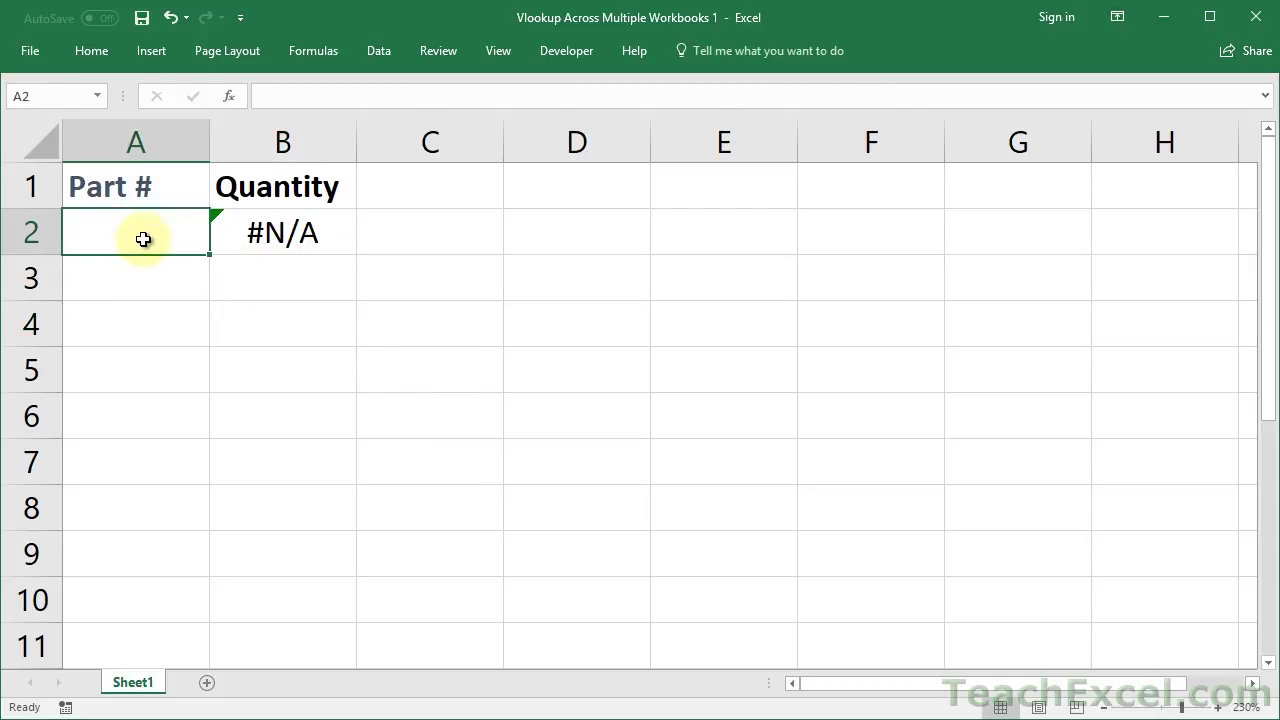
pyautogui.write('asc-1')
pyautogui.press('Return')
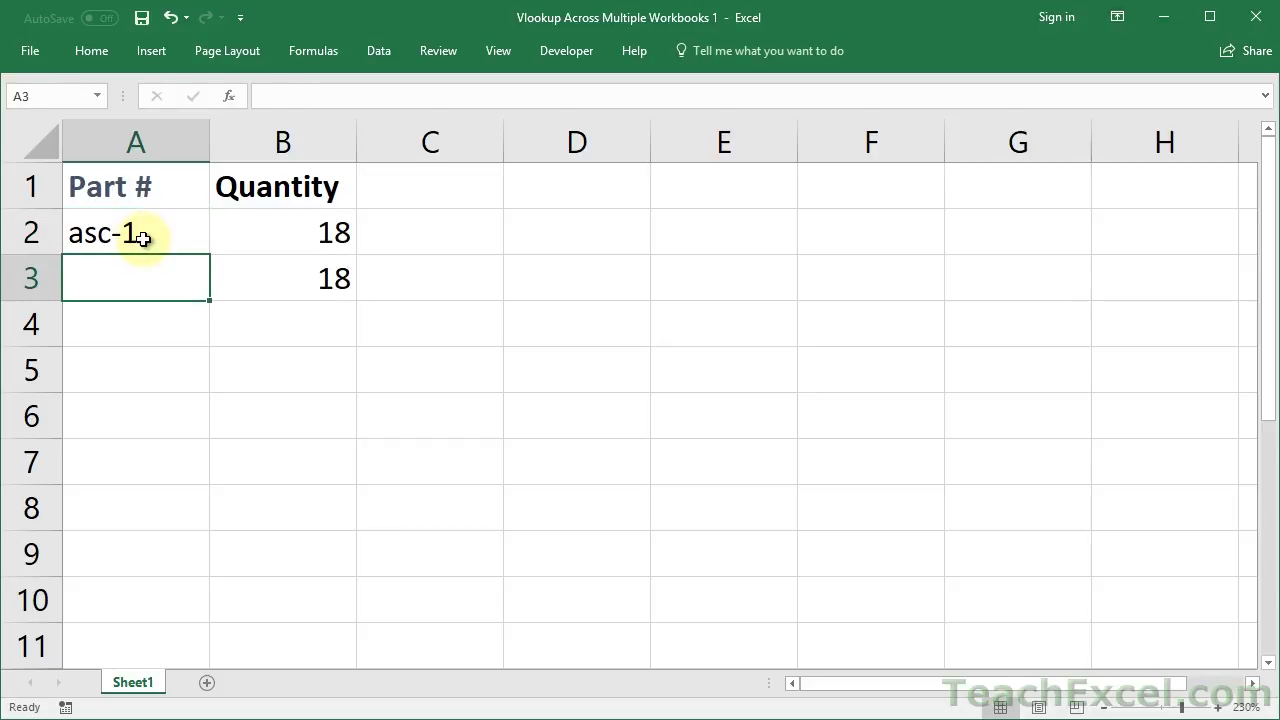
pyautogui.click(241, 272)
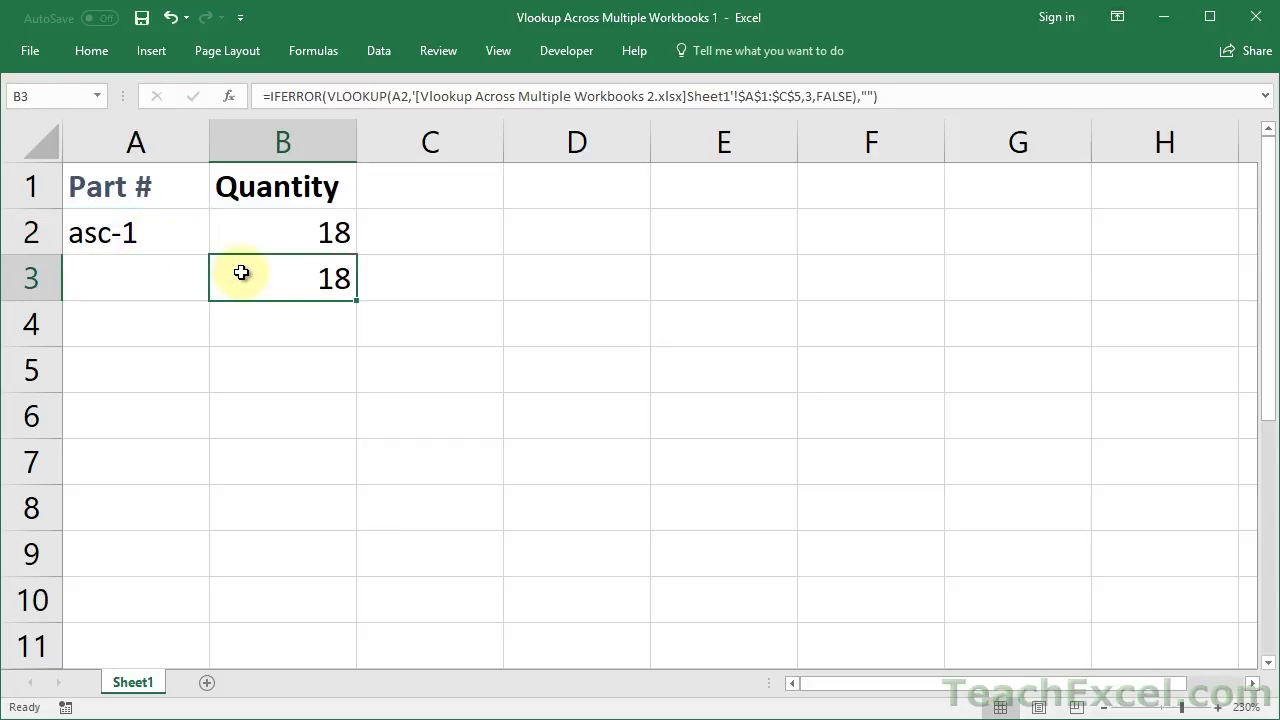
# Empty B3, then highlight B2's range $A$1:$C$5, the Sheet1 name and the source workbook name.
pyautogui.press('Delete')
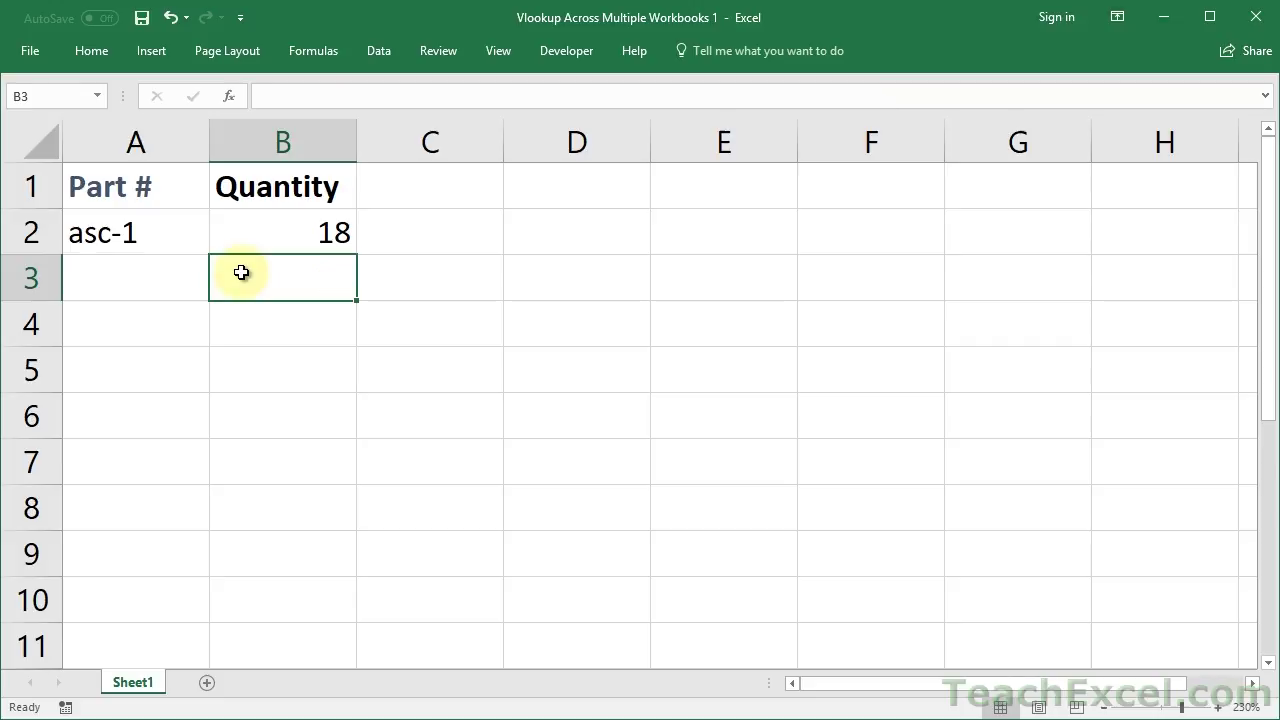
pyautogui.doubleClick(263, 232)
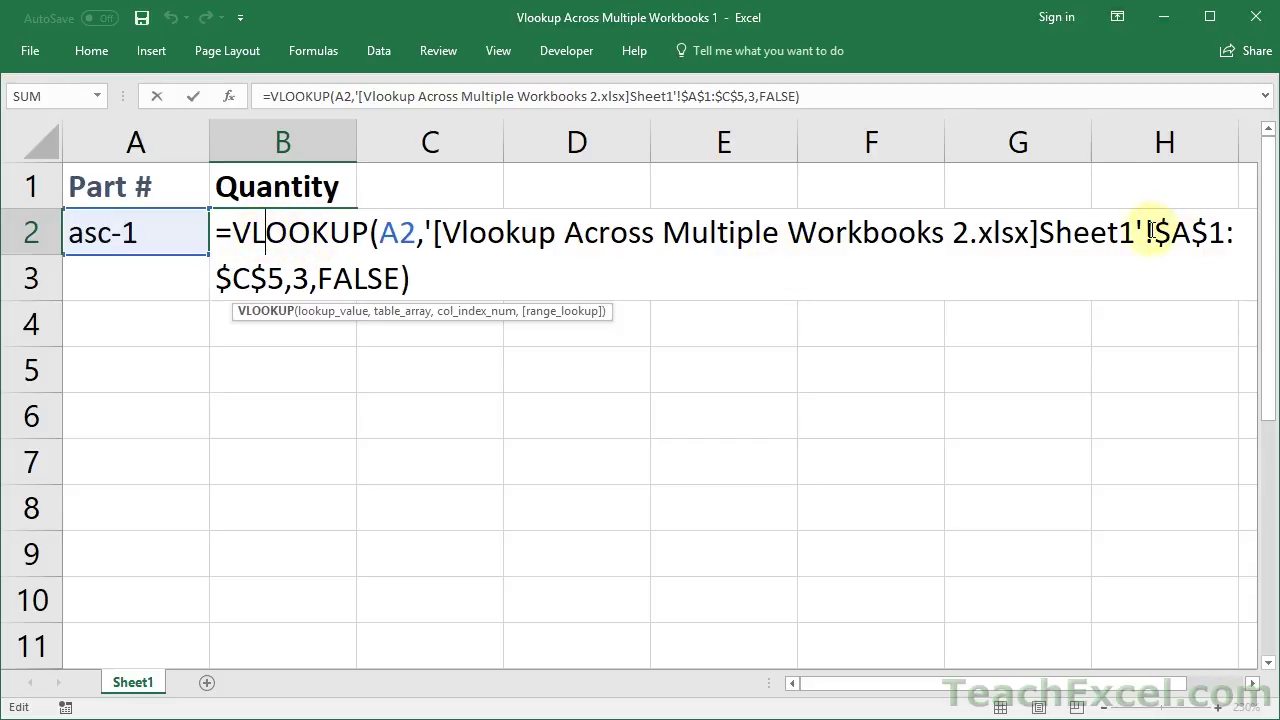
pyautogui.moveTo(1152, 231); pyautogui.dragTo(285, 277)
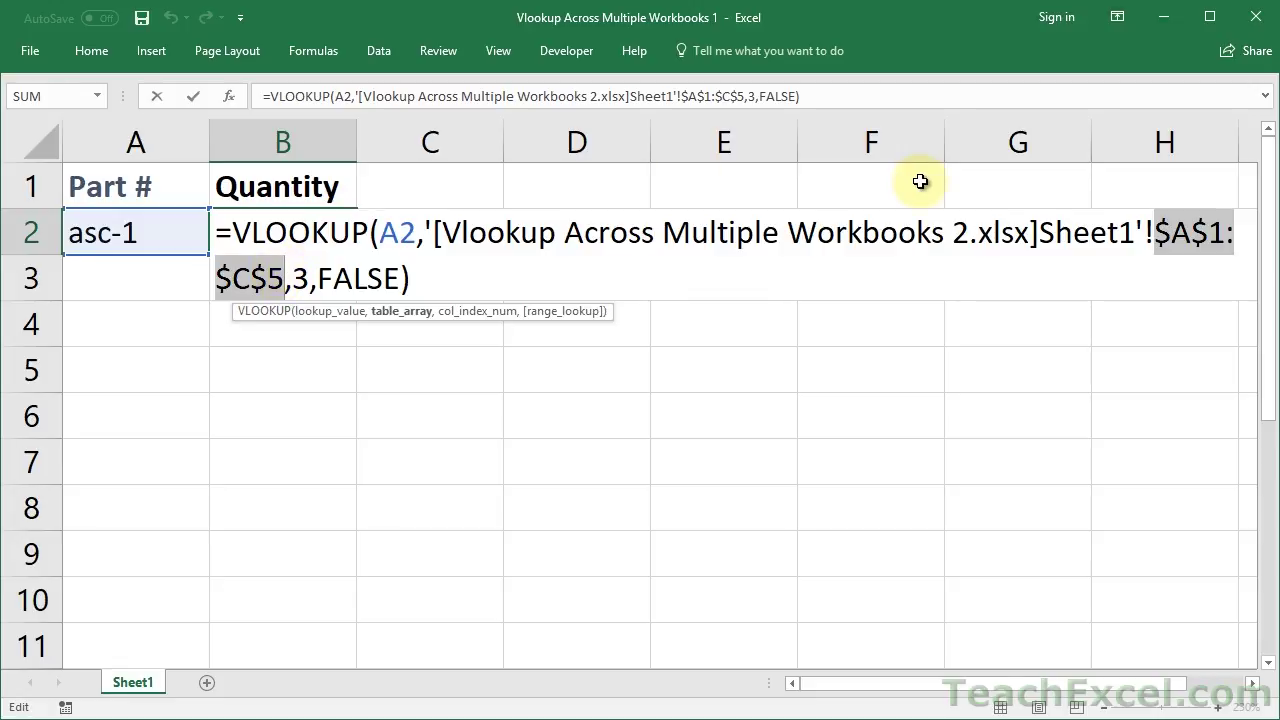
pyautogui.moveTo(1040, 228); pyautogui.dragTo(1137, 232)
pyautogui.moveTo(438, 232); pyautogui.dragTo(1030, 232)
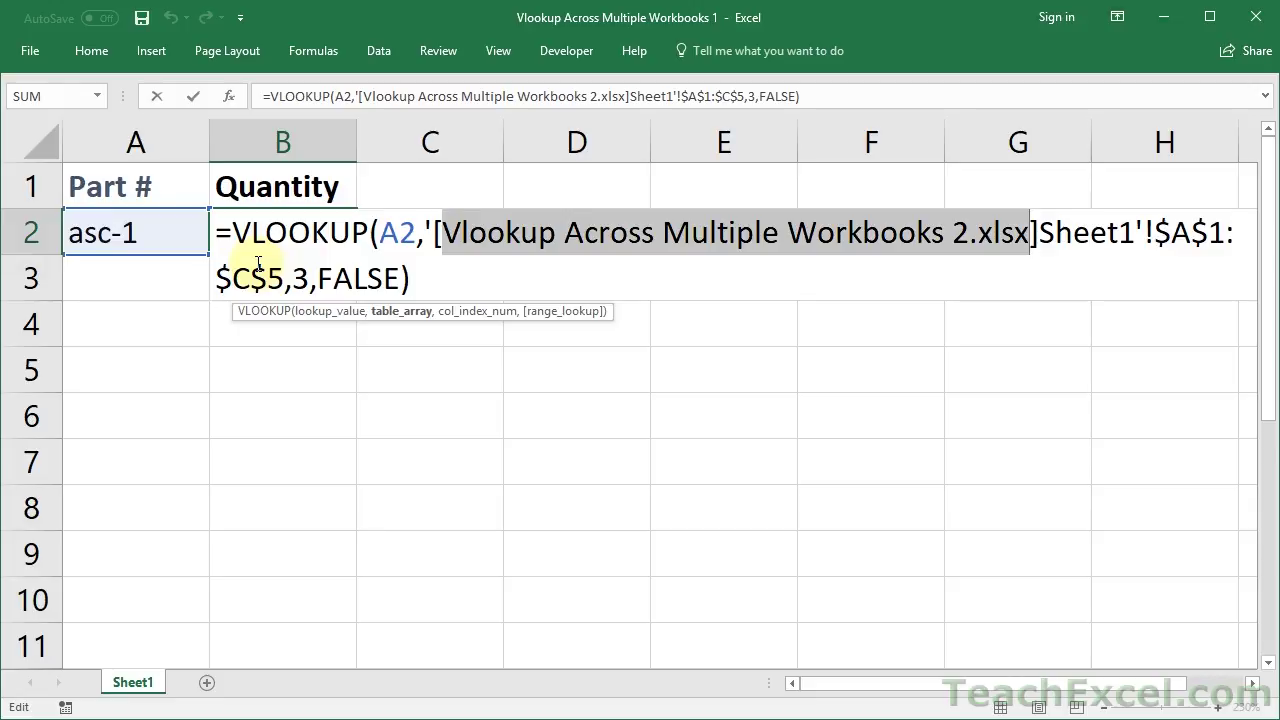
pyautogui.hotkey('ctrl', 'Return')
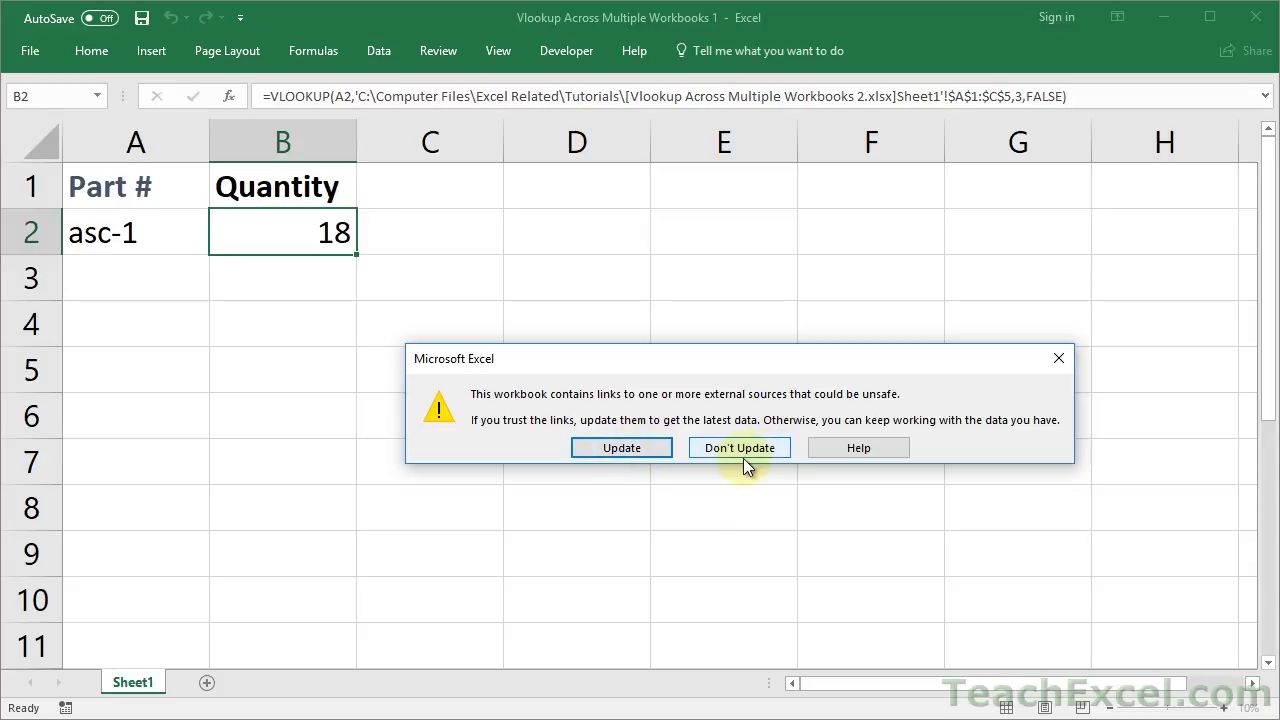
# Update the external links so B2 keeps returning 18 via the full-path reference.
pyautogui.click(622, 447)
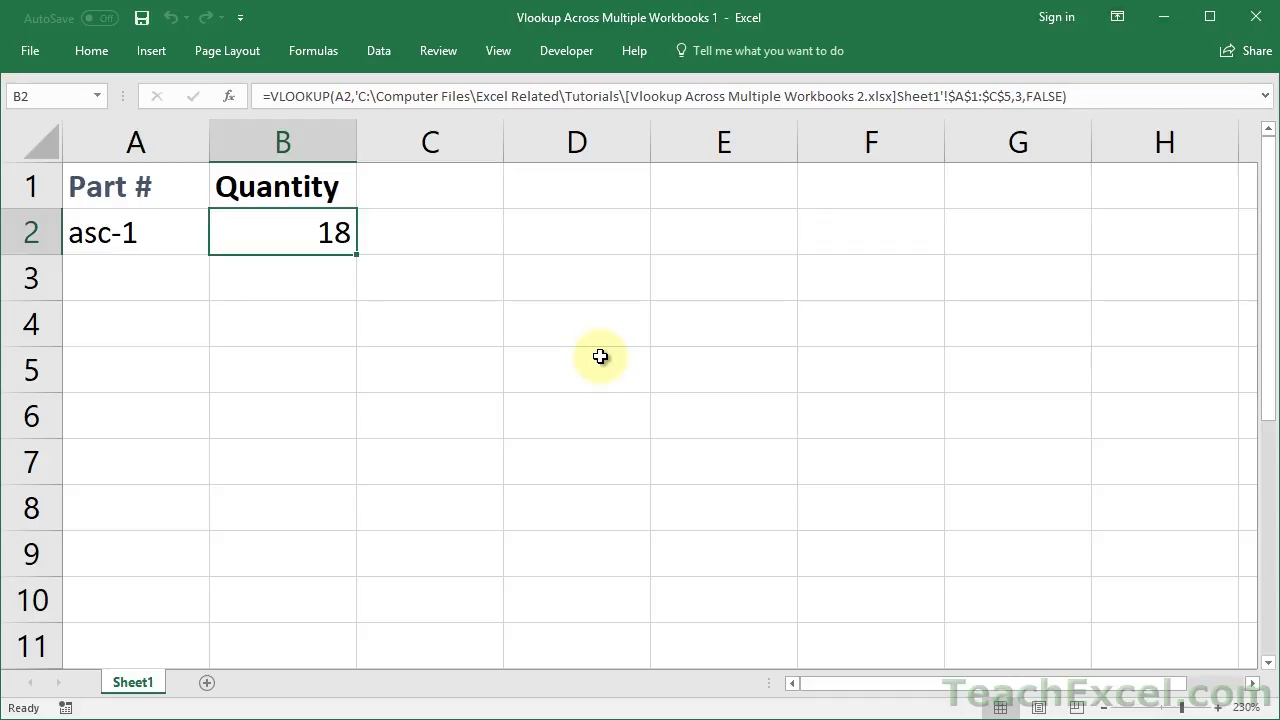
pyautogui.doubleClick(303, 238)
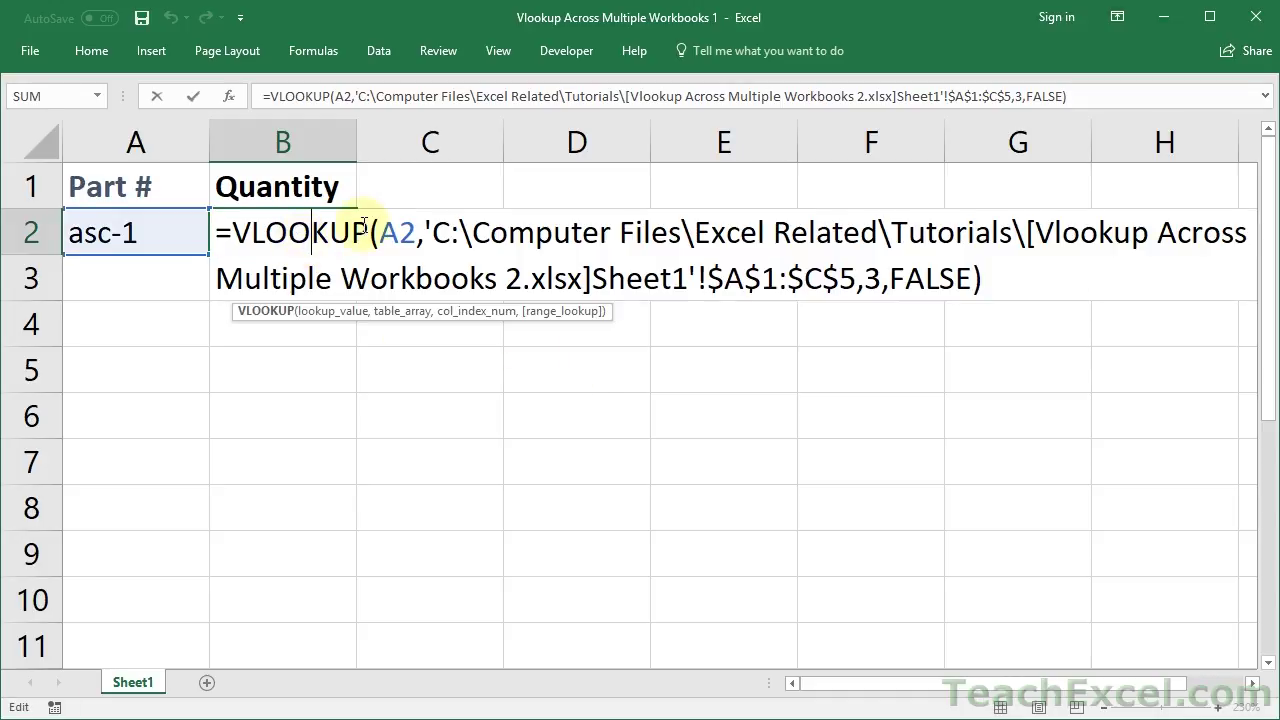
pyautogui.moveTo(433, 232); pyautogui.dragTo(1027, 236)
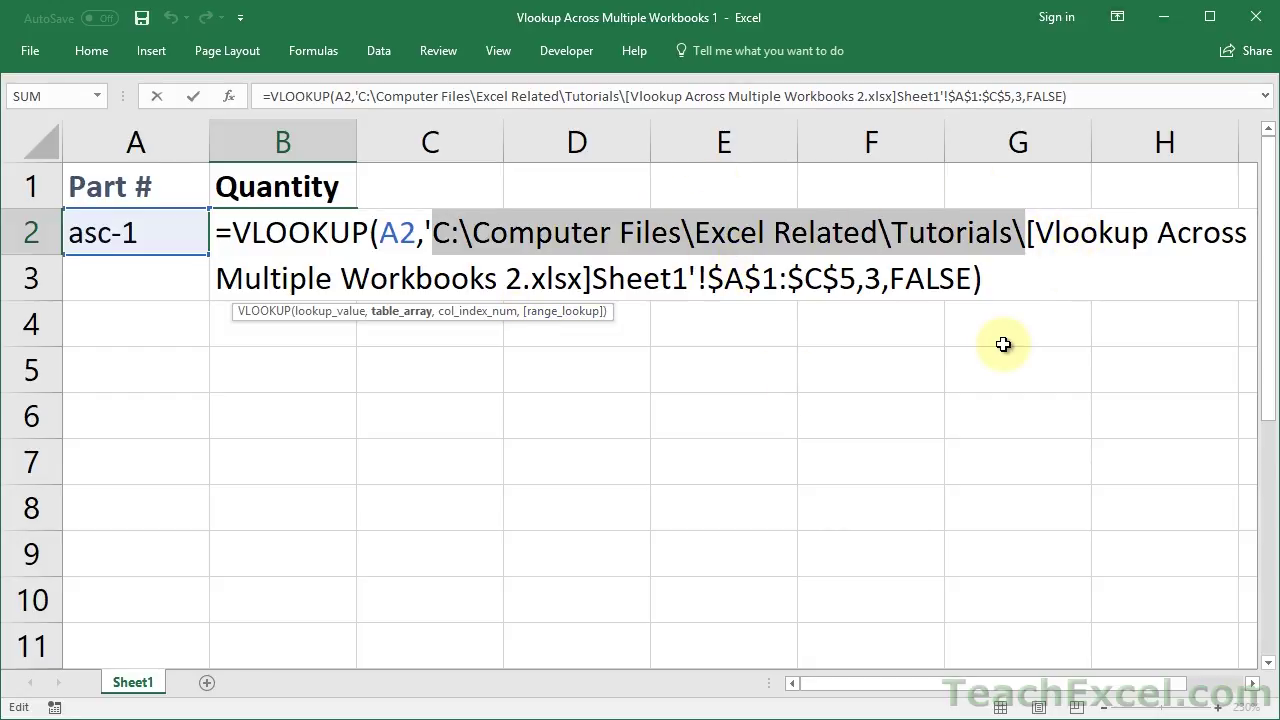
pyautogui.hotkey('ctrl', 'Return')
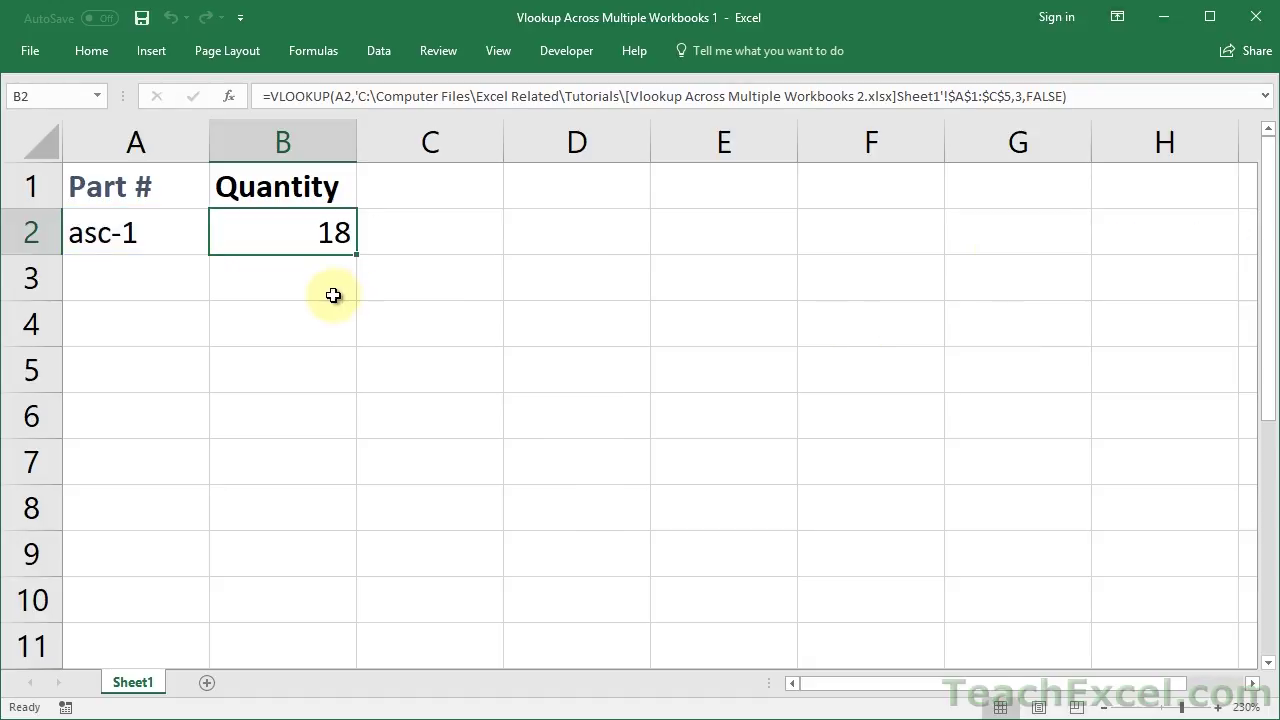